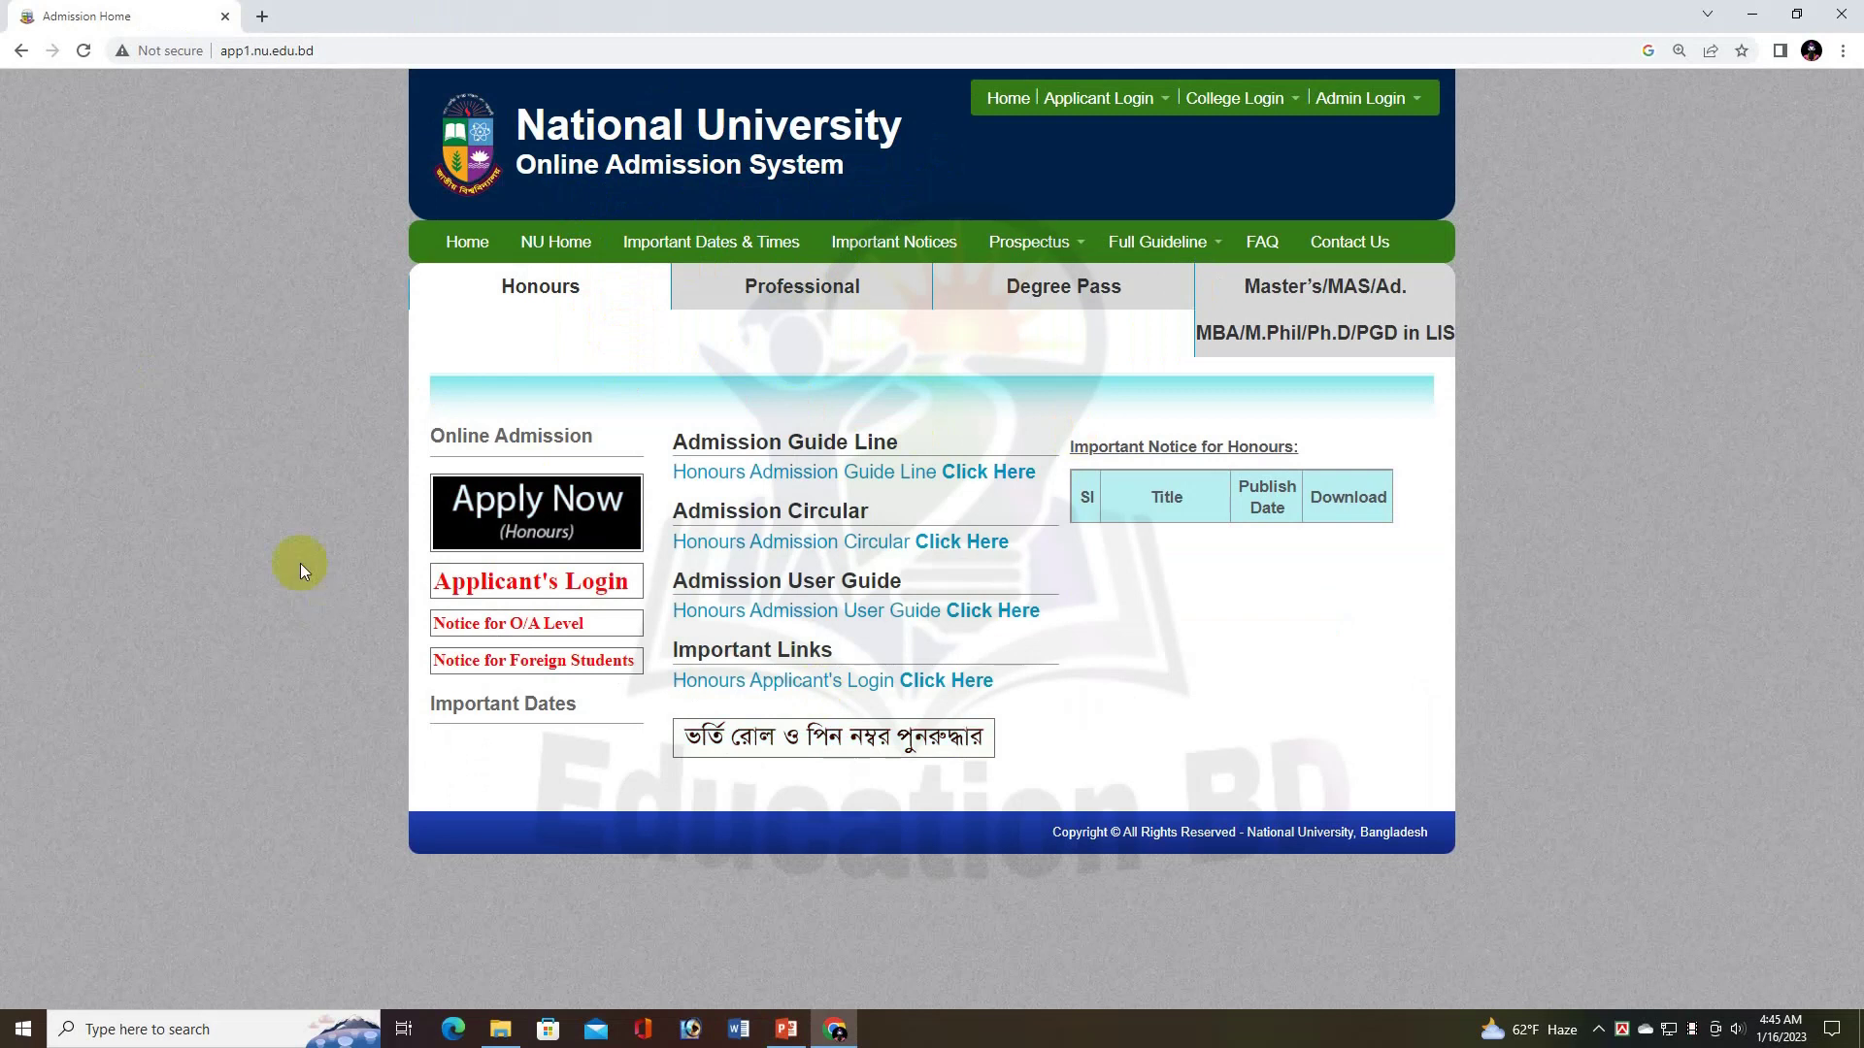
Step: Open the applicant login page for Degree Pass from the admission site's Degree Pass section
click(571, 248)
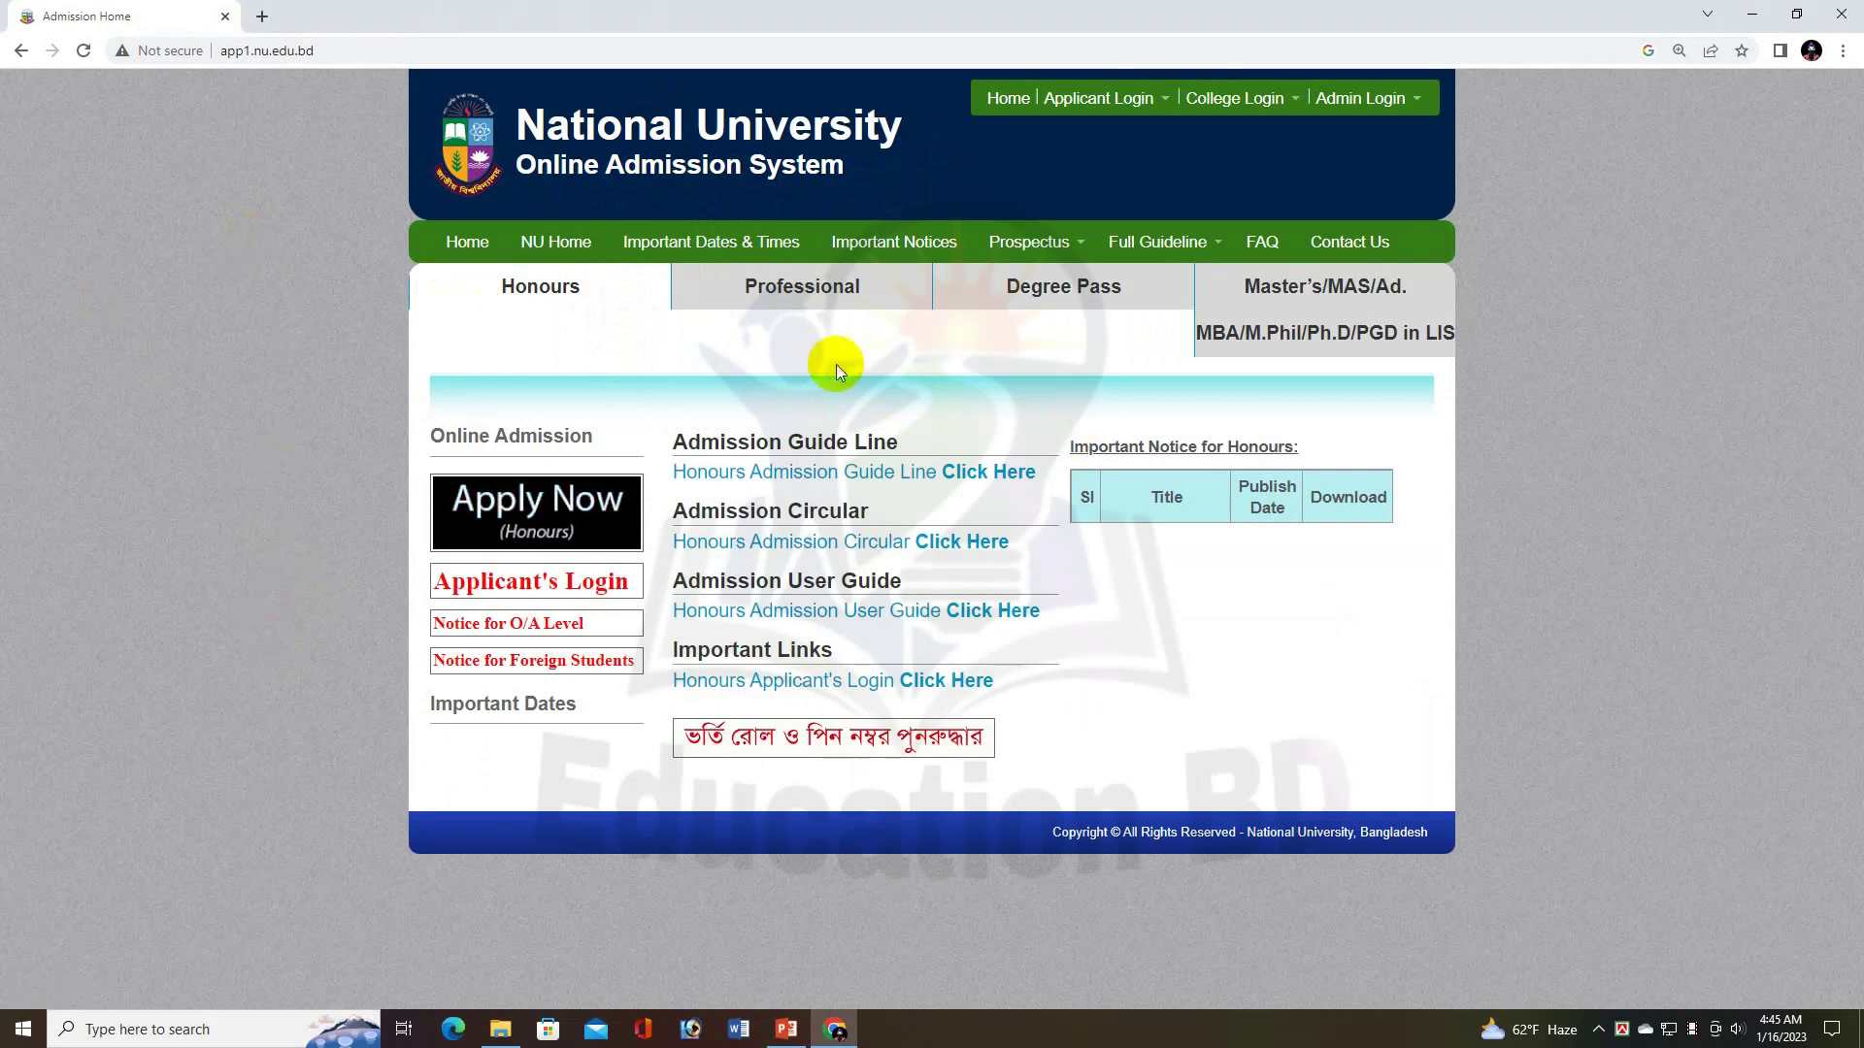
click(1089, 300)
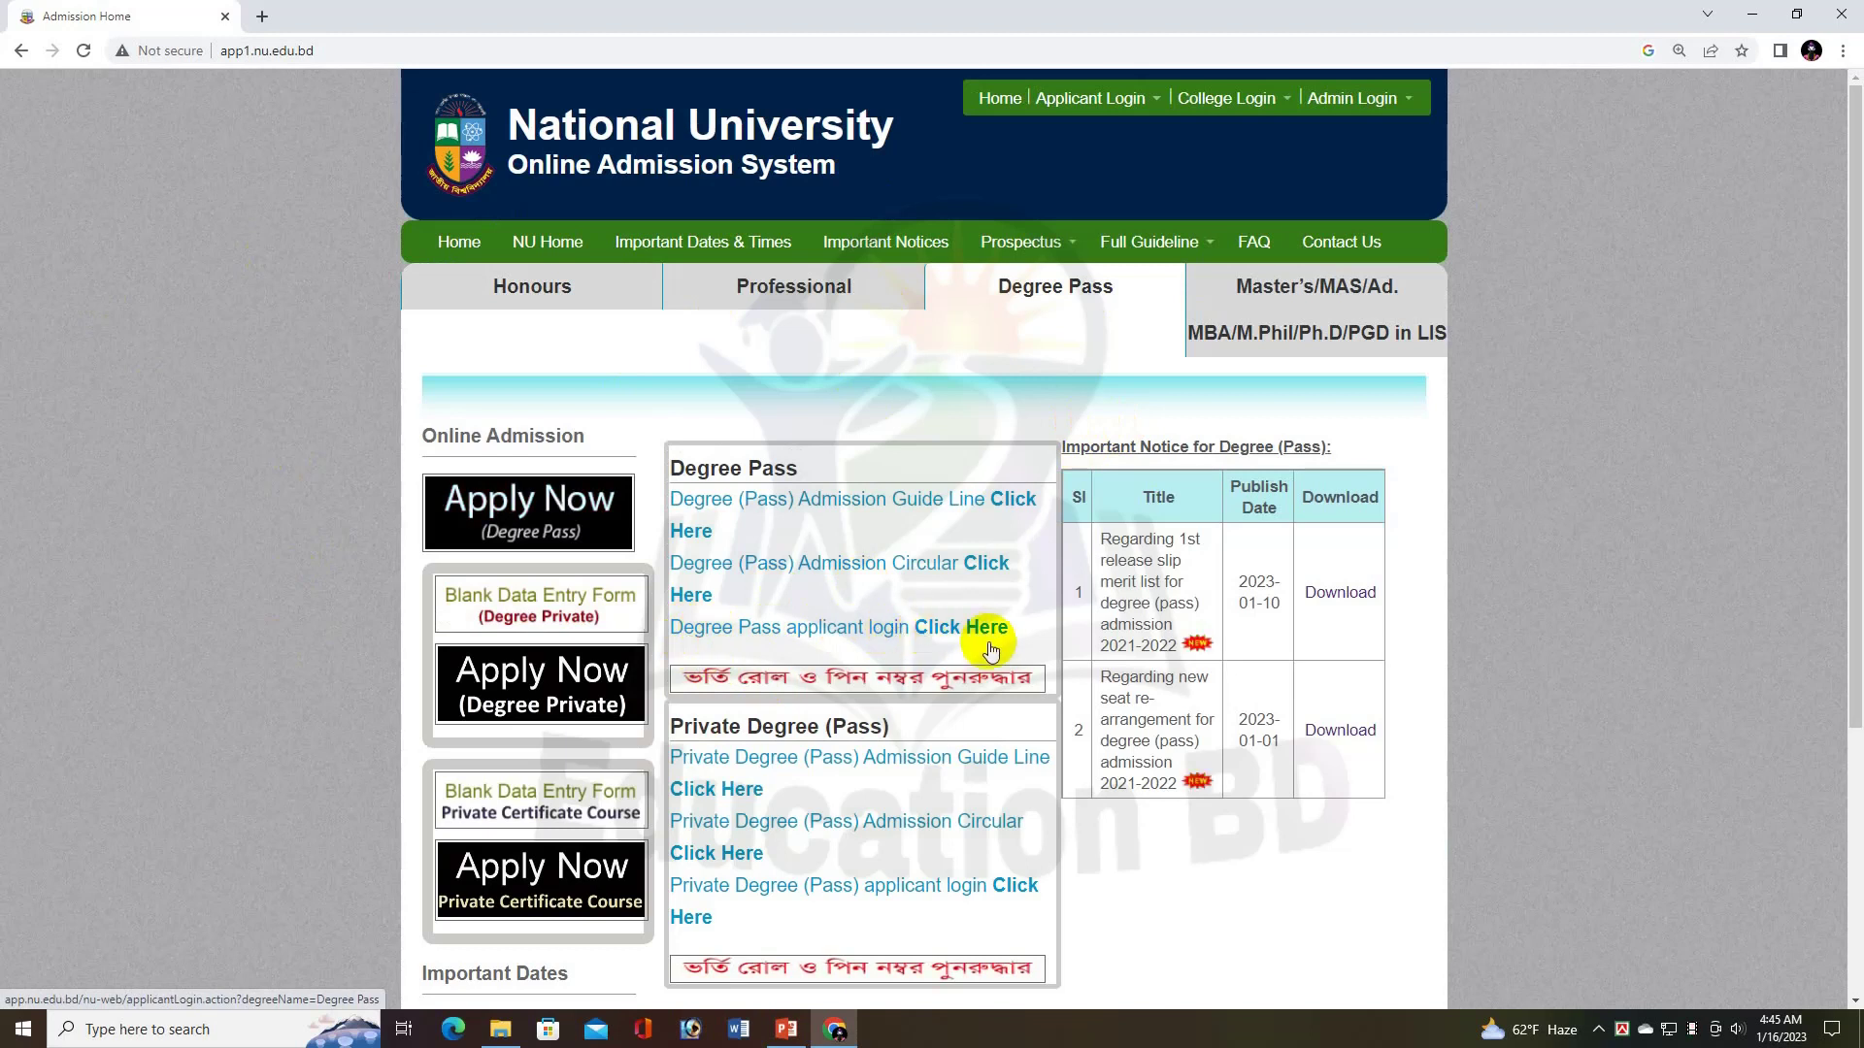
click(881, 627)
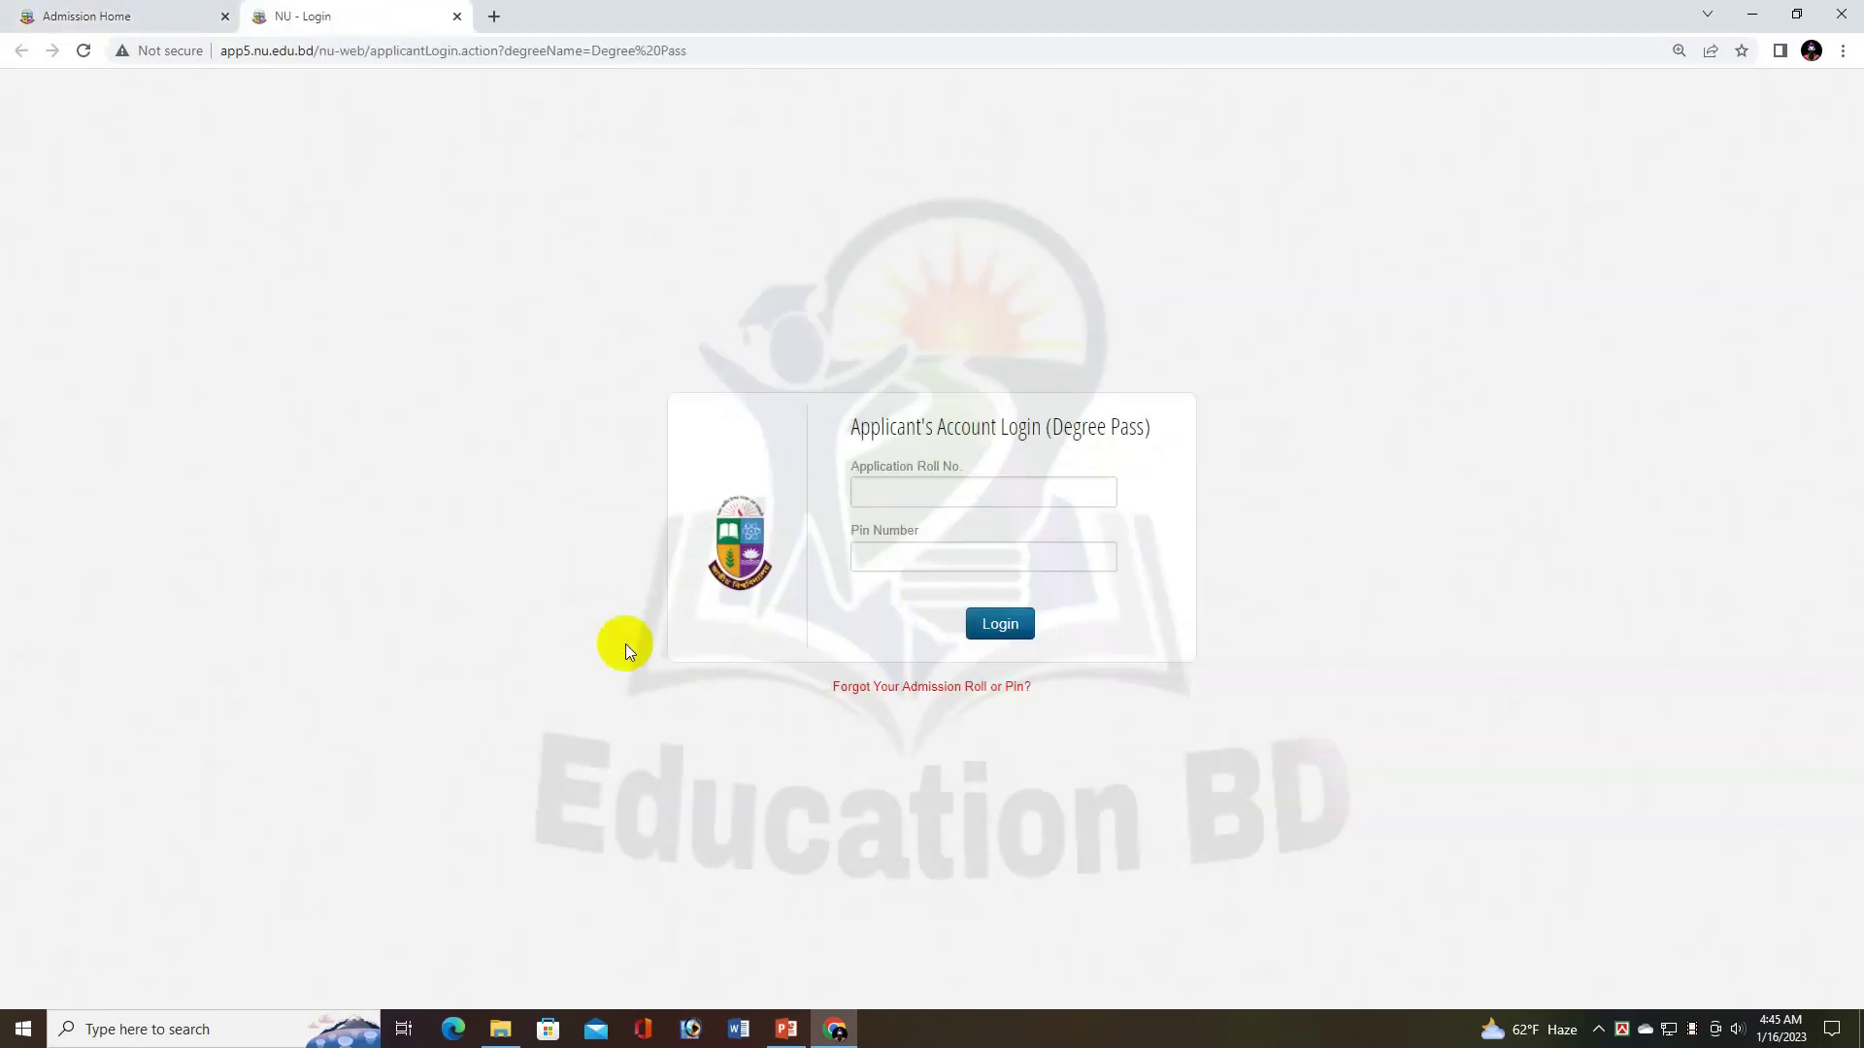
Step: Log in to the applicant account with the saved application roll number and PIN
click(893, 494)
click(1011, 551)
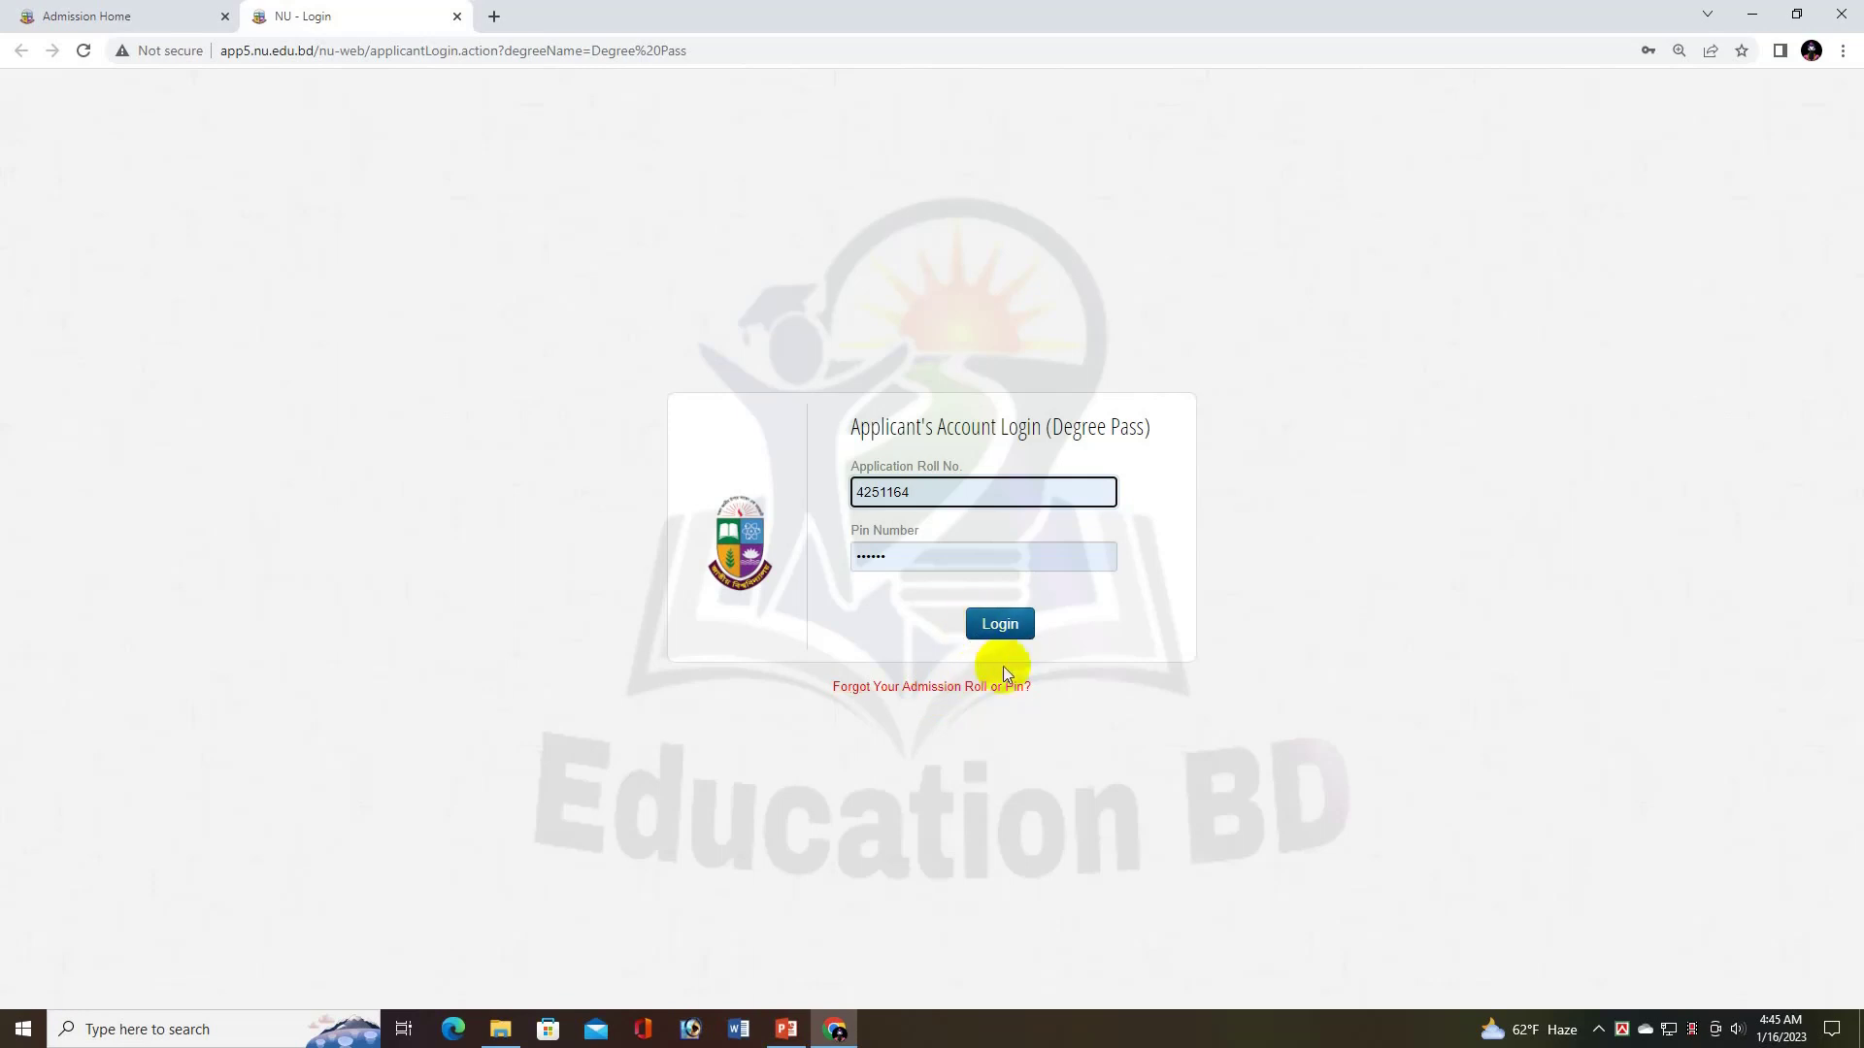
click(1013, 636)
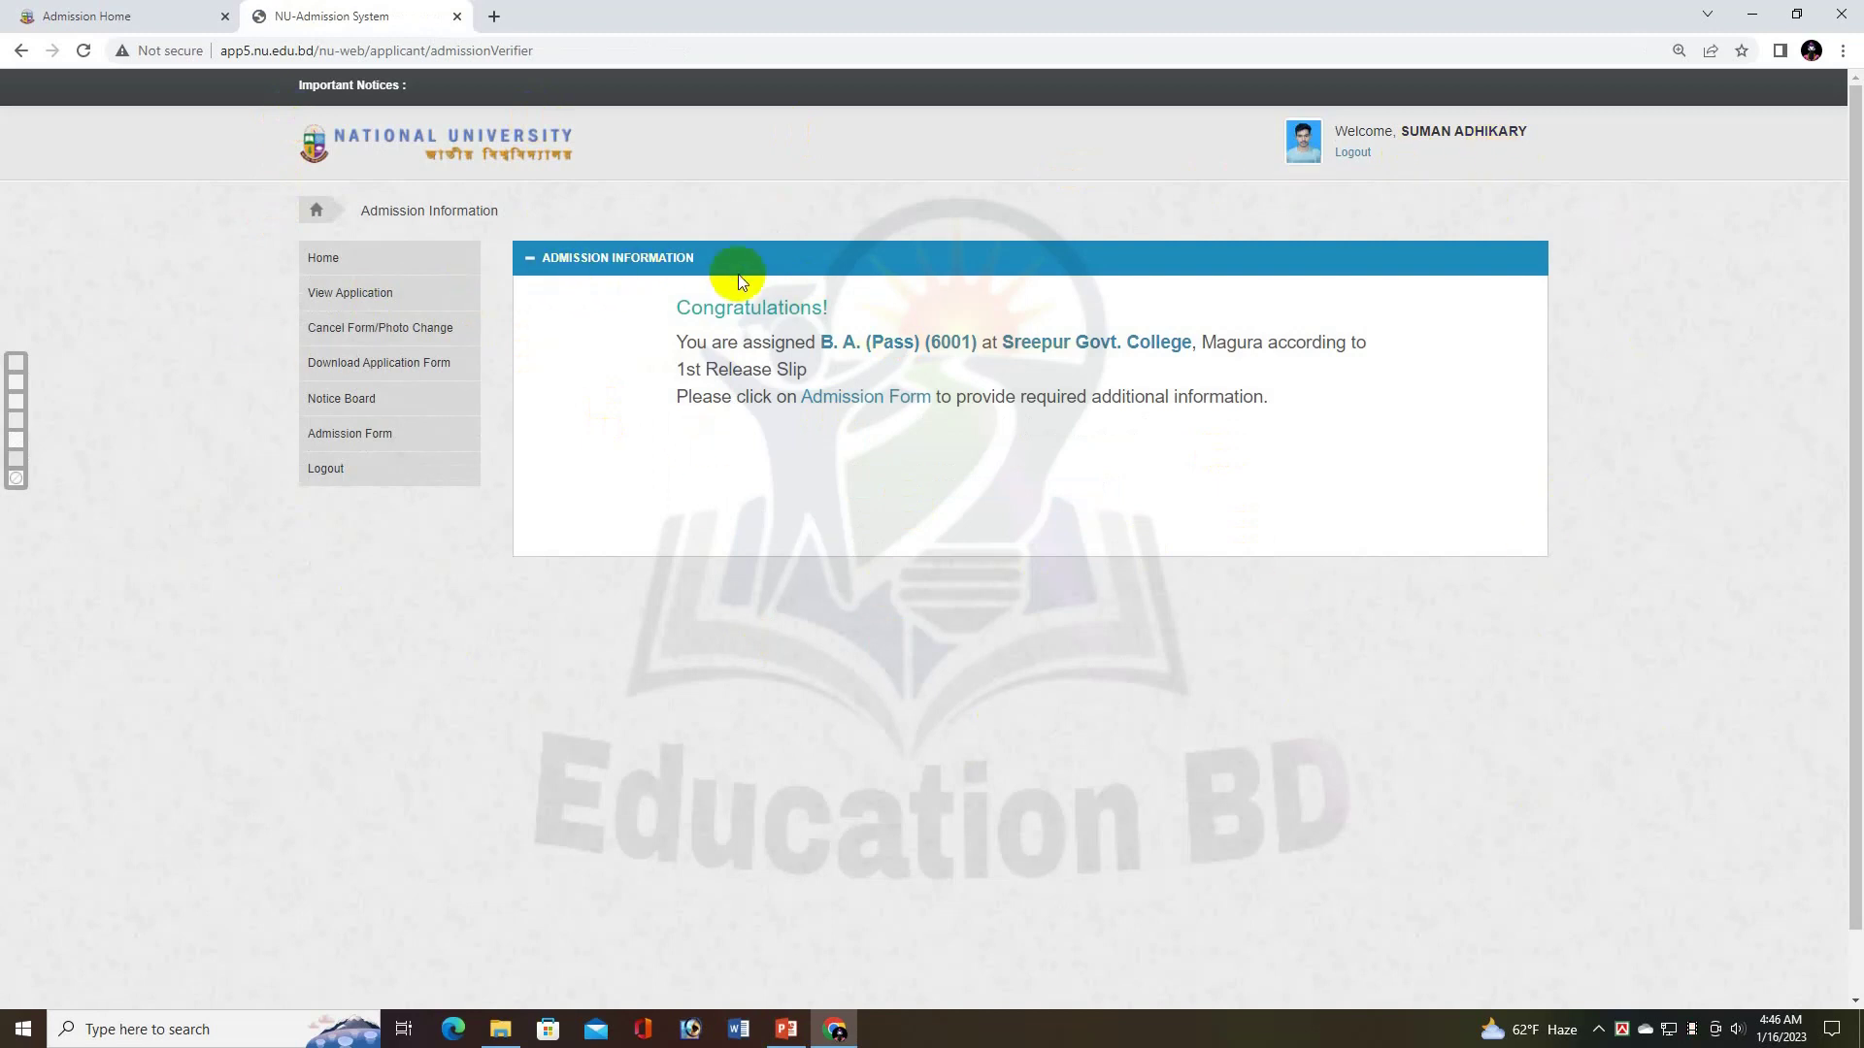
Step: Highlight the assigned college name in the admission information and open the Admission Form for the additional details
drag(678, 312, 1177, 345)
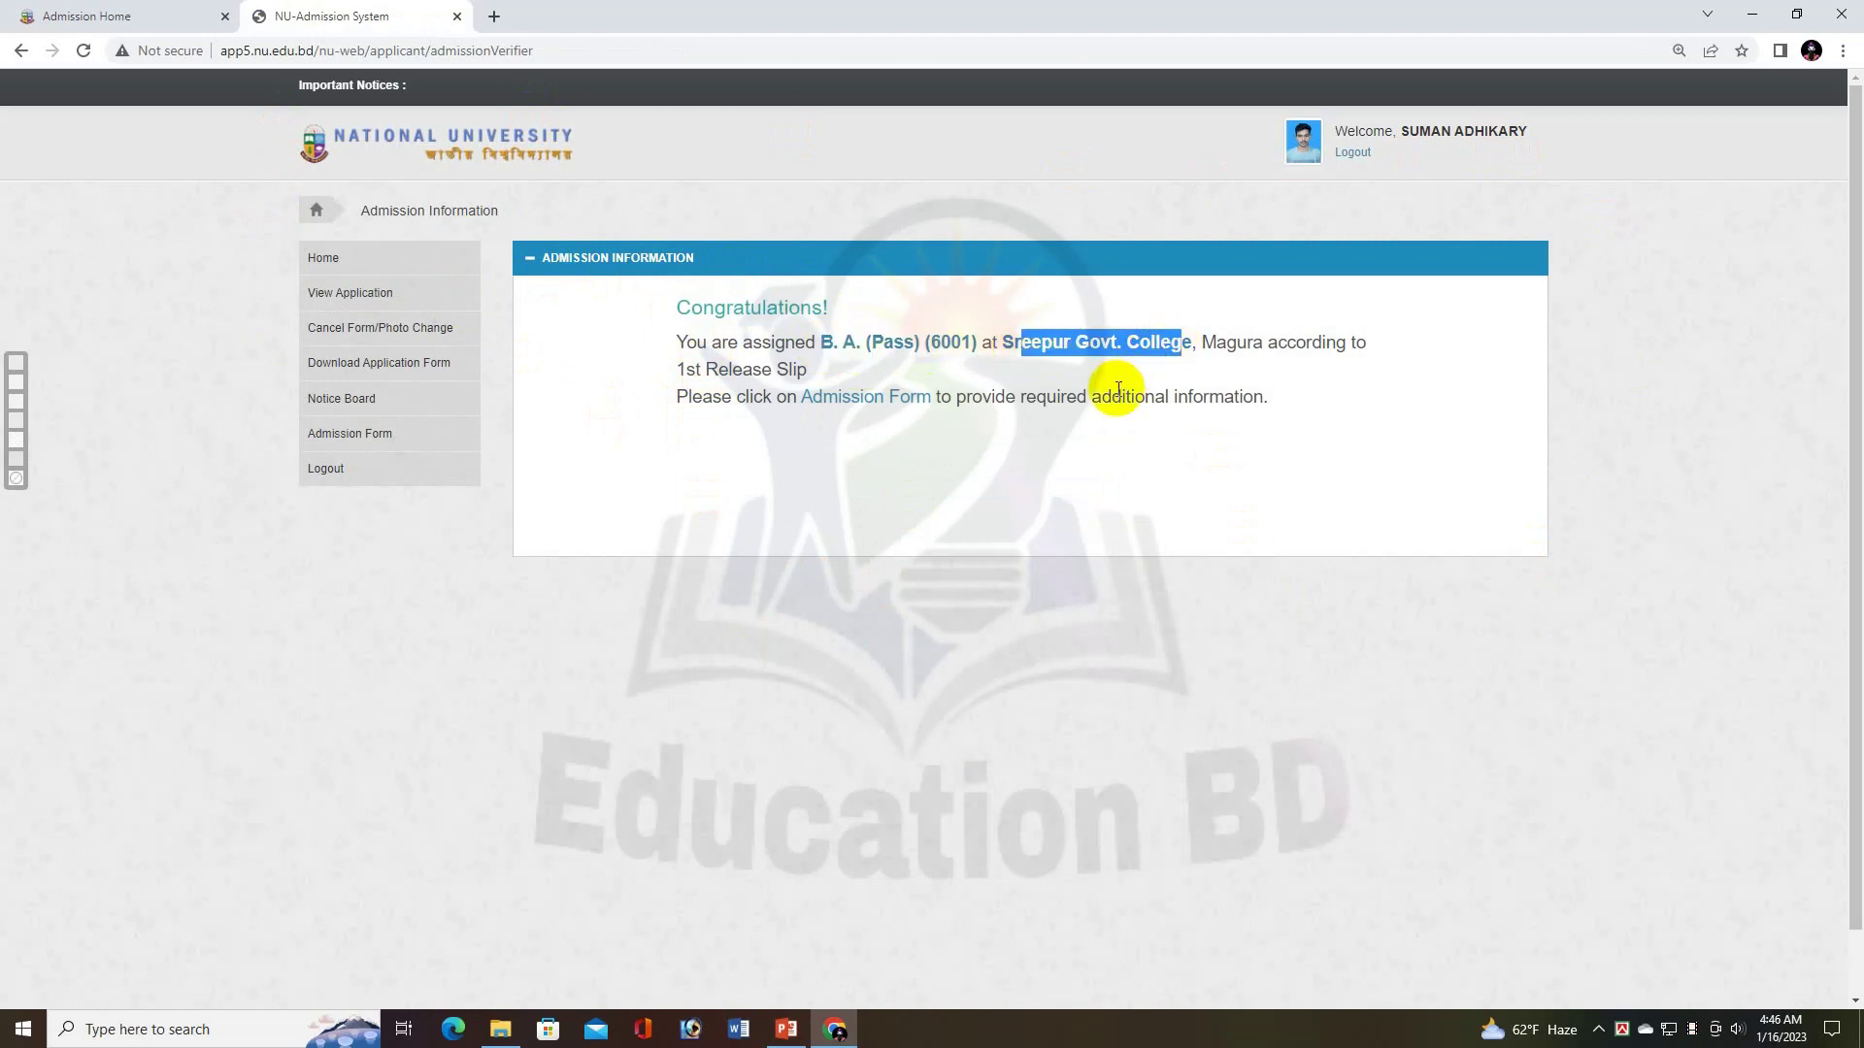
click(917, 496)
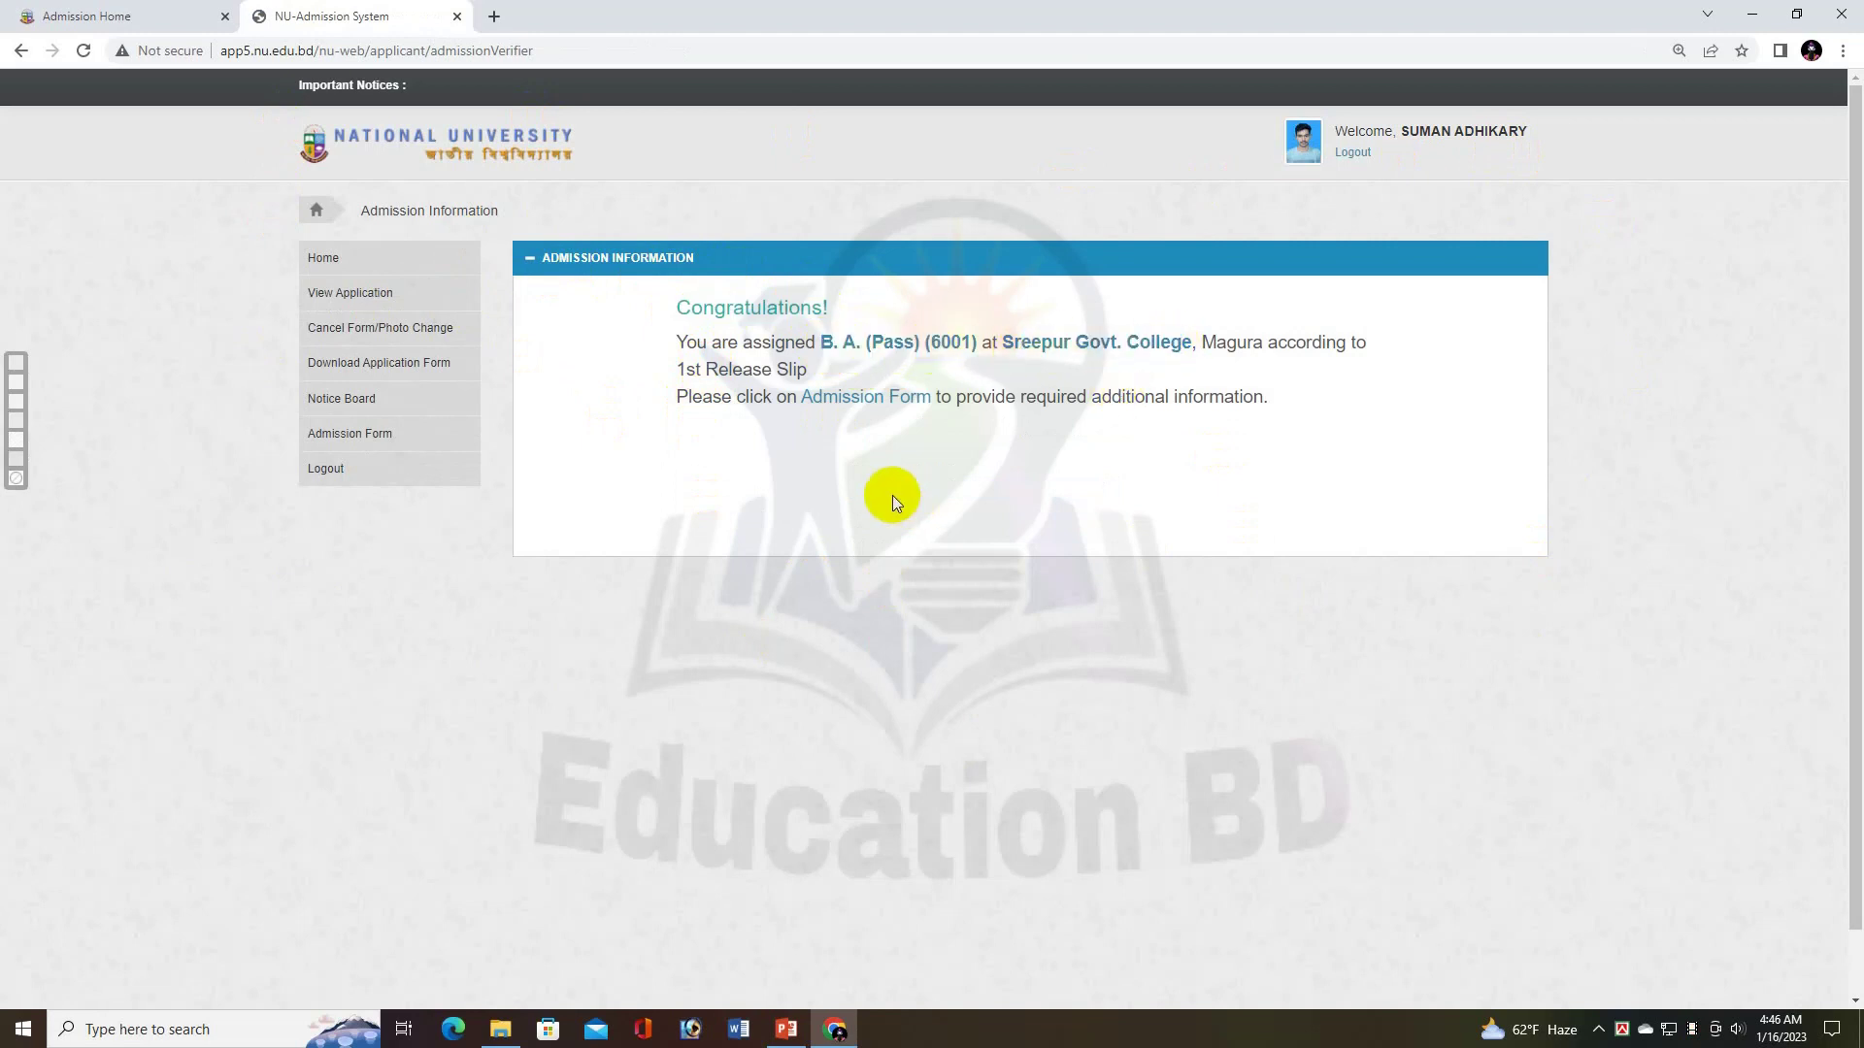
click(865, 400)
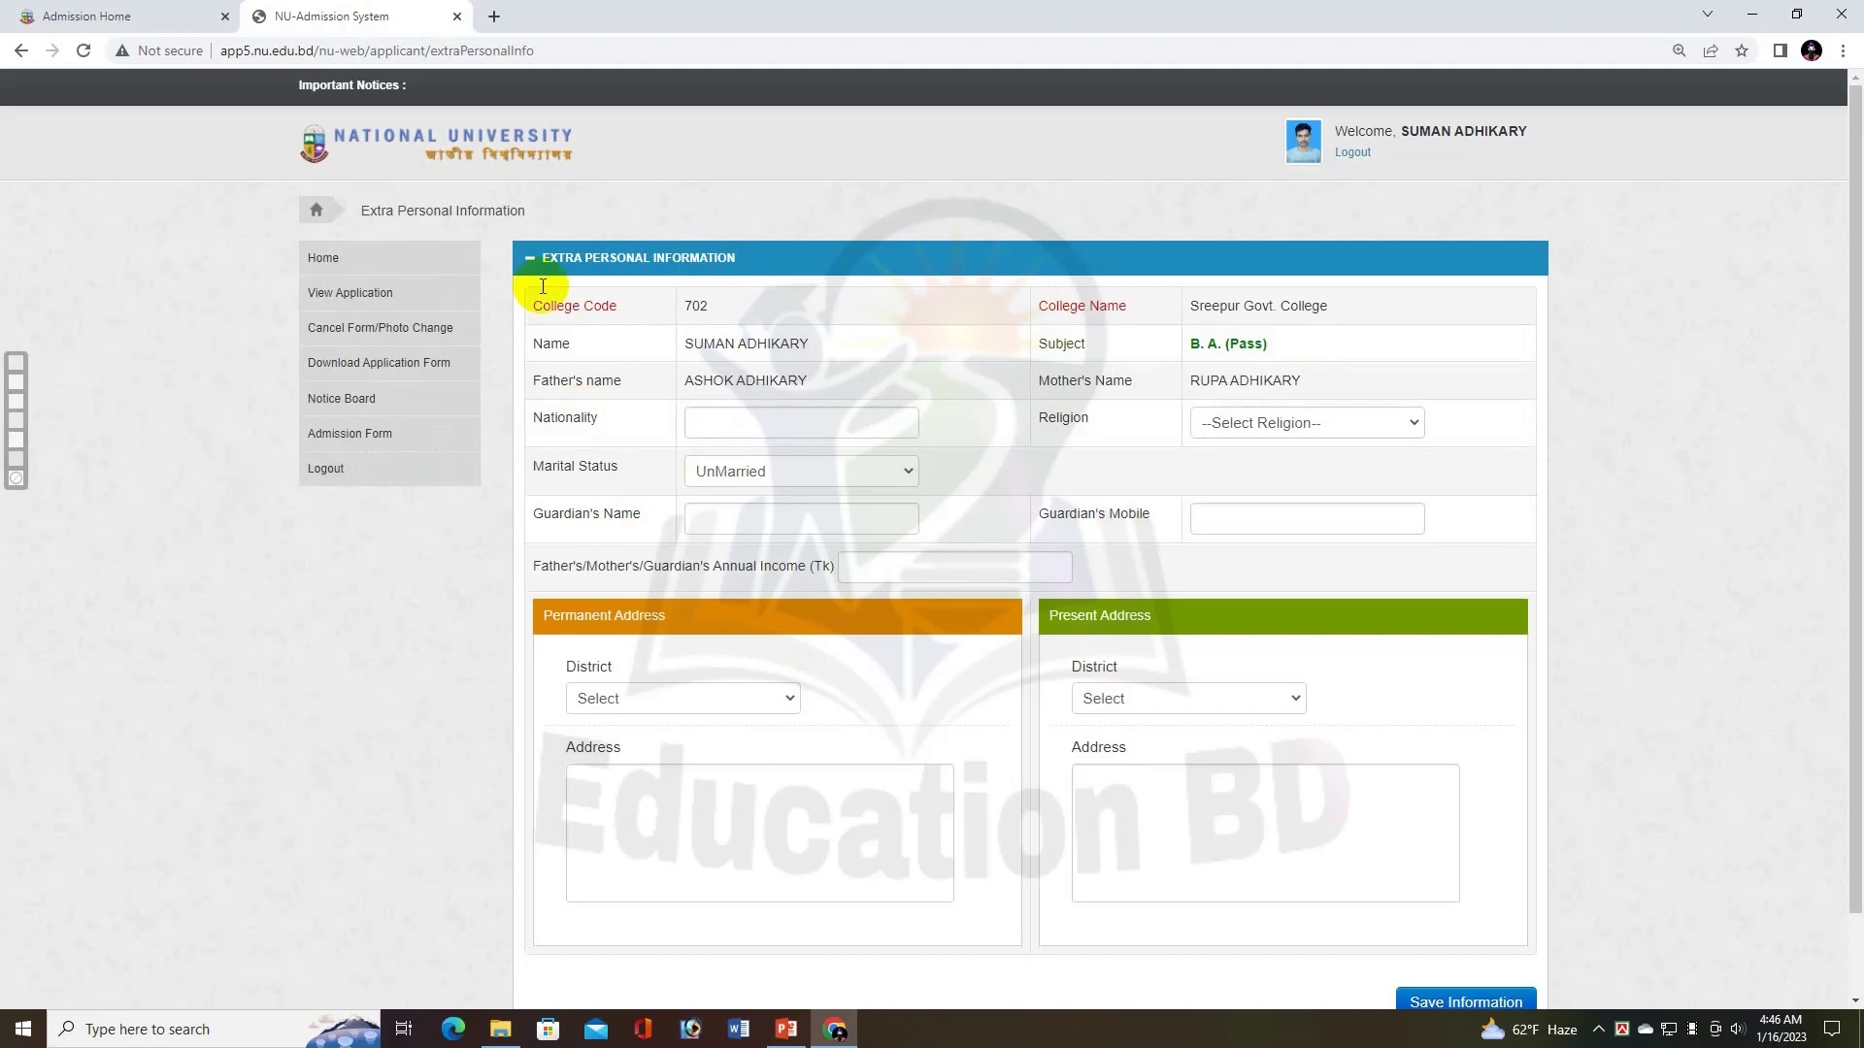
click(731, 900)
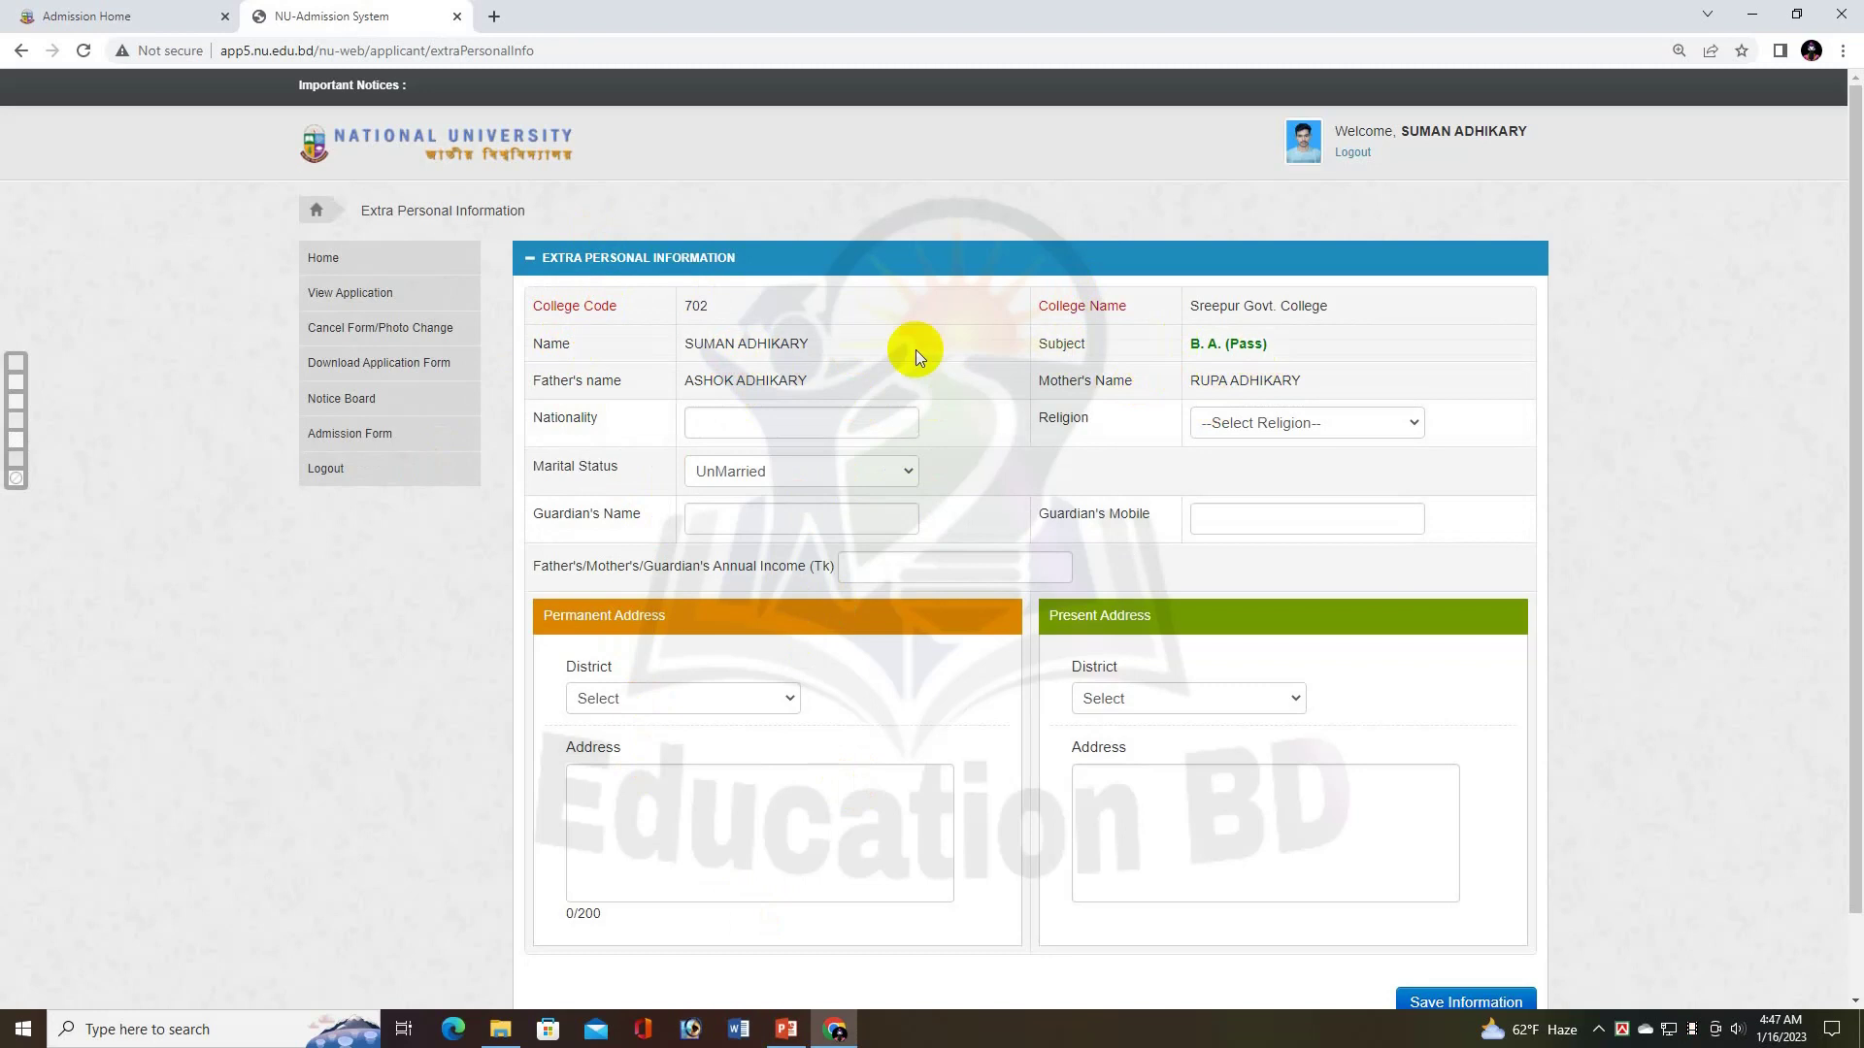
Step: Set the nationality to Bangladeshi and the religion to Hinduism in the extra personal information
click(761, 419)
click(825, 471)
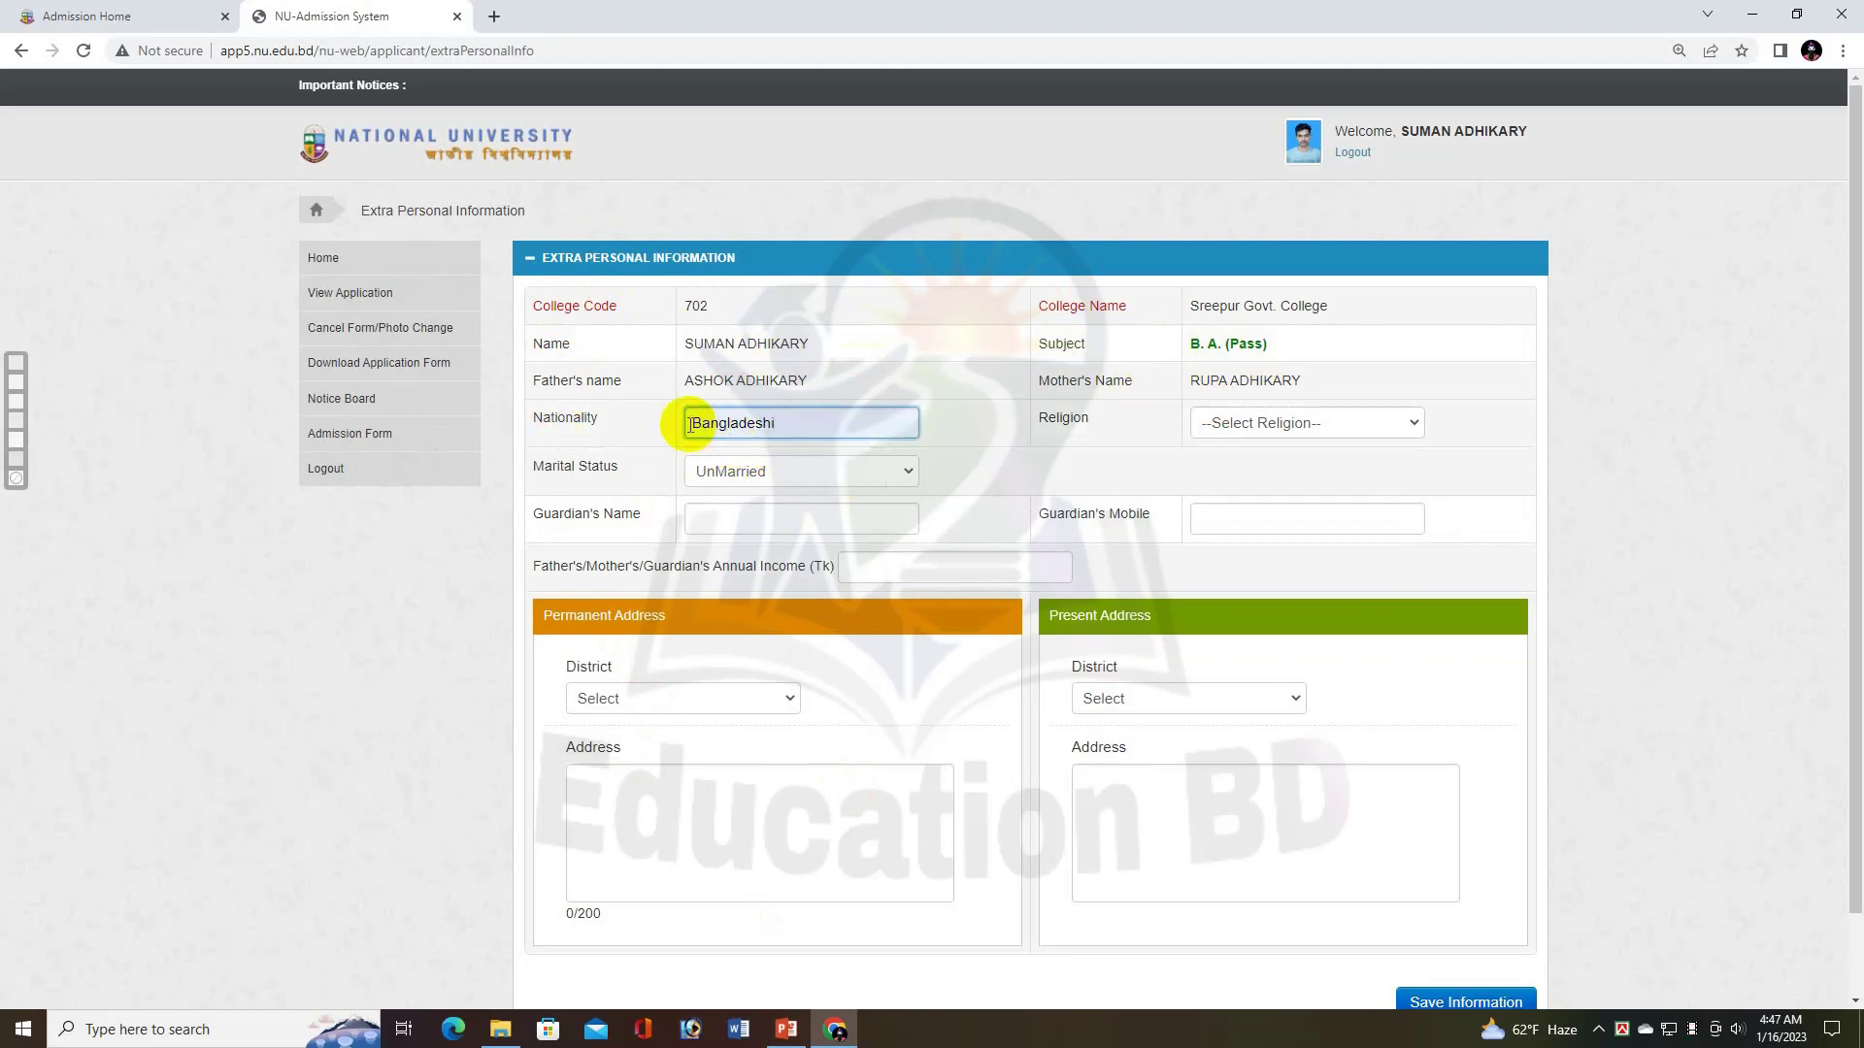
click(1243, 433)
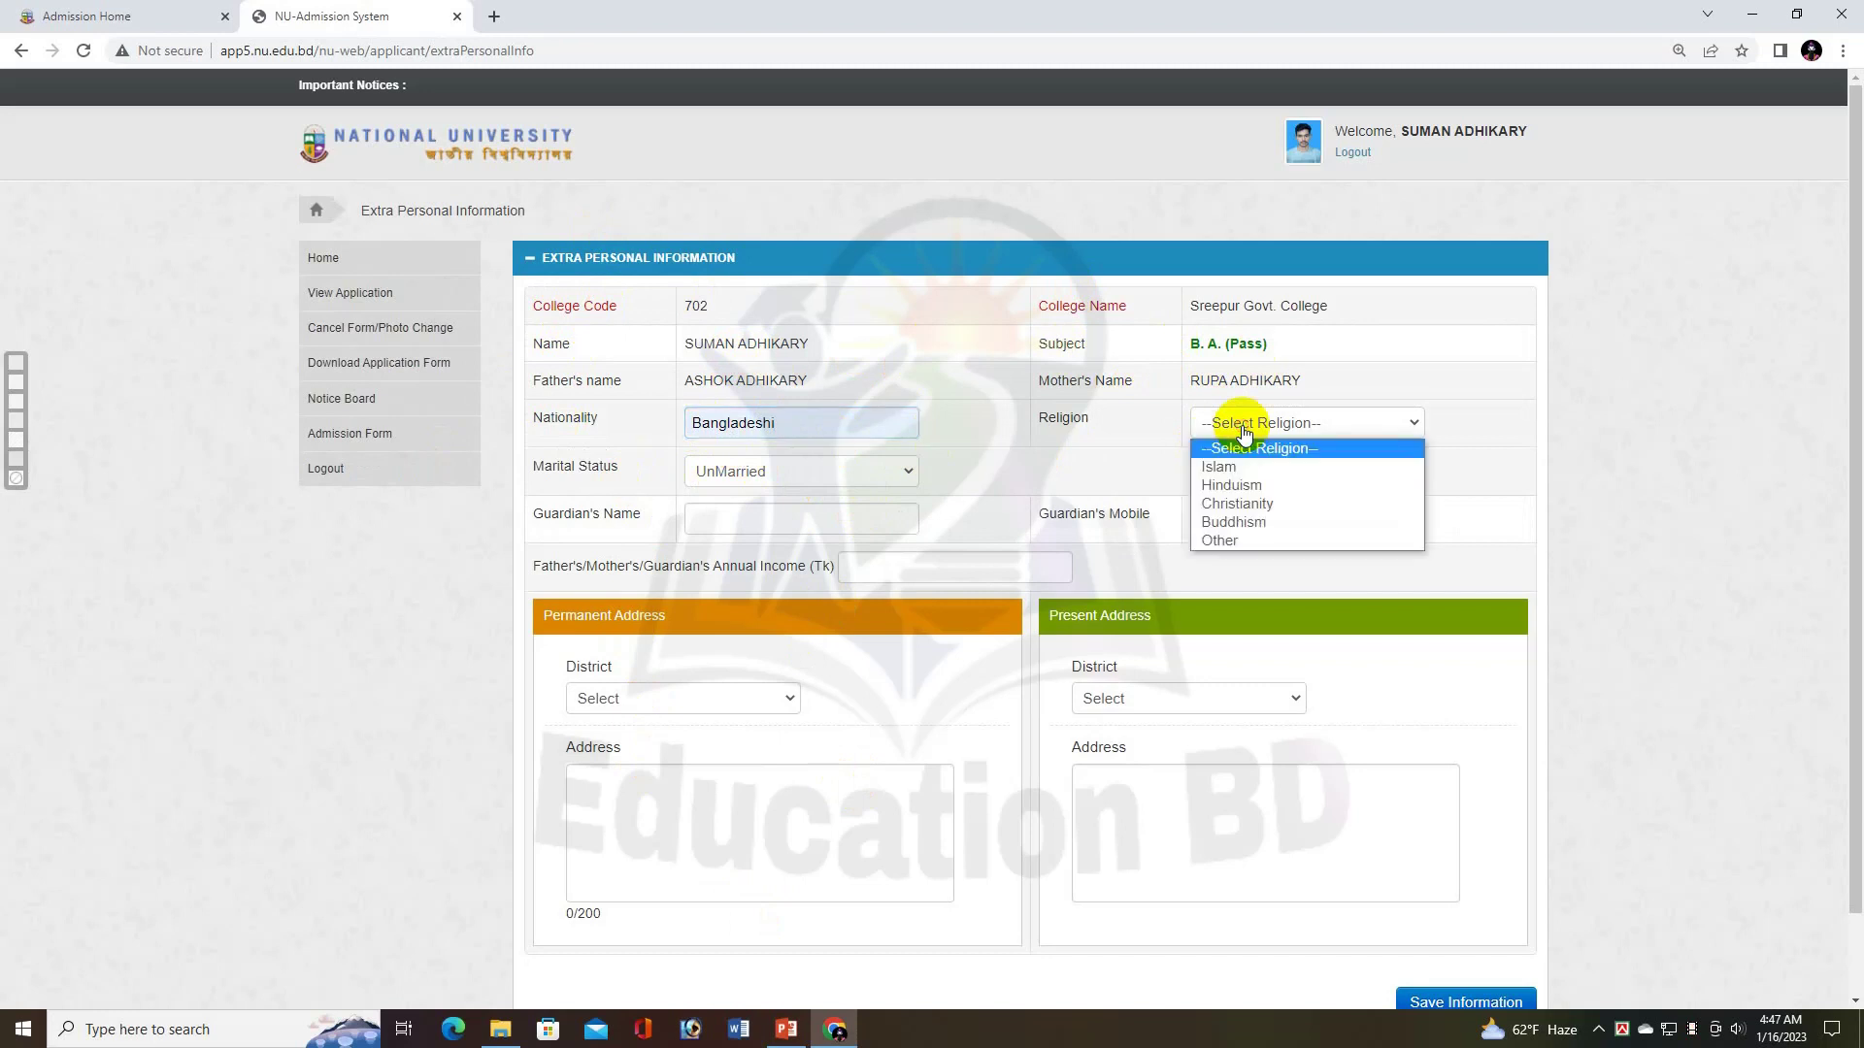
click(1231, 490)
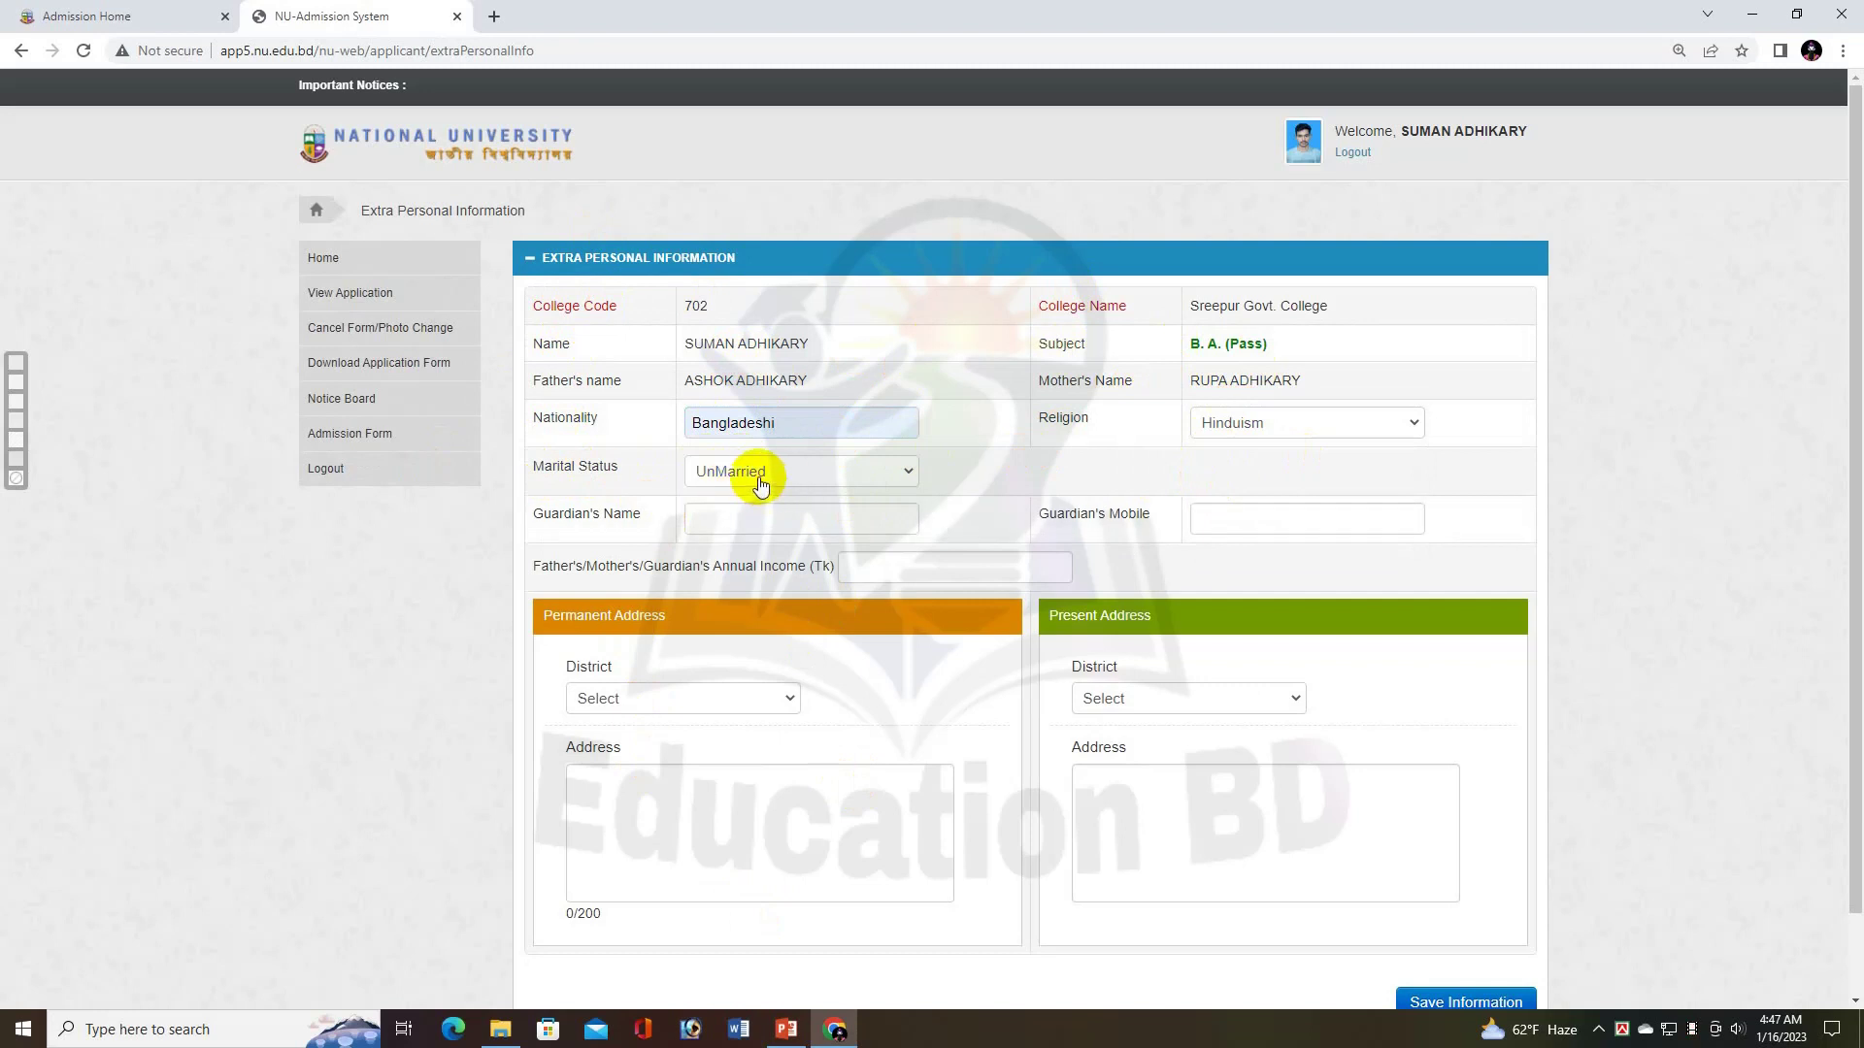
Step: Review the marital status choices and set the marital status to UnMarried
click(716, 473)
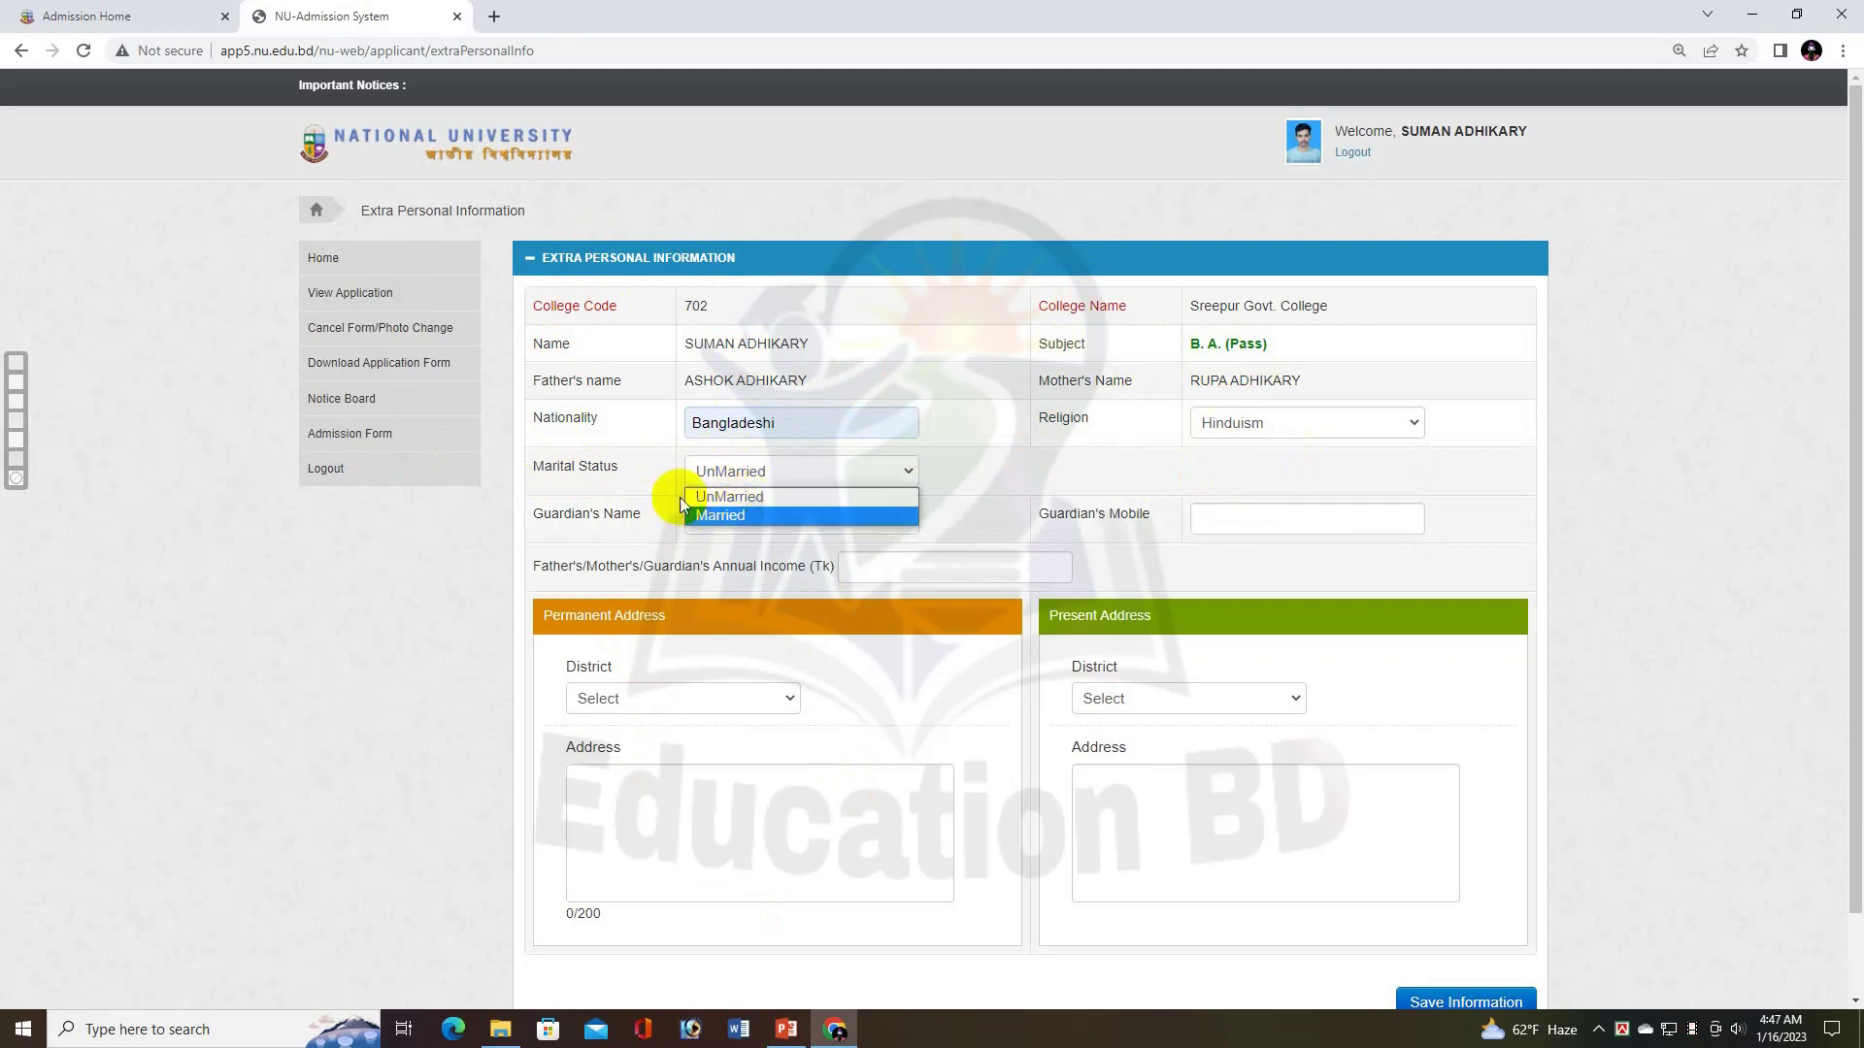
click(766, 478)
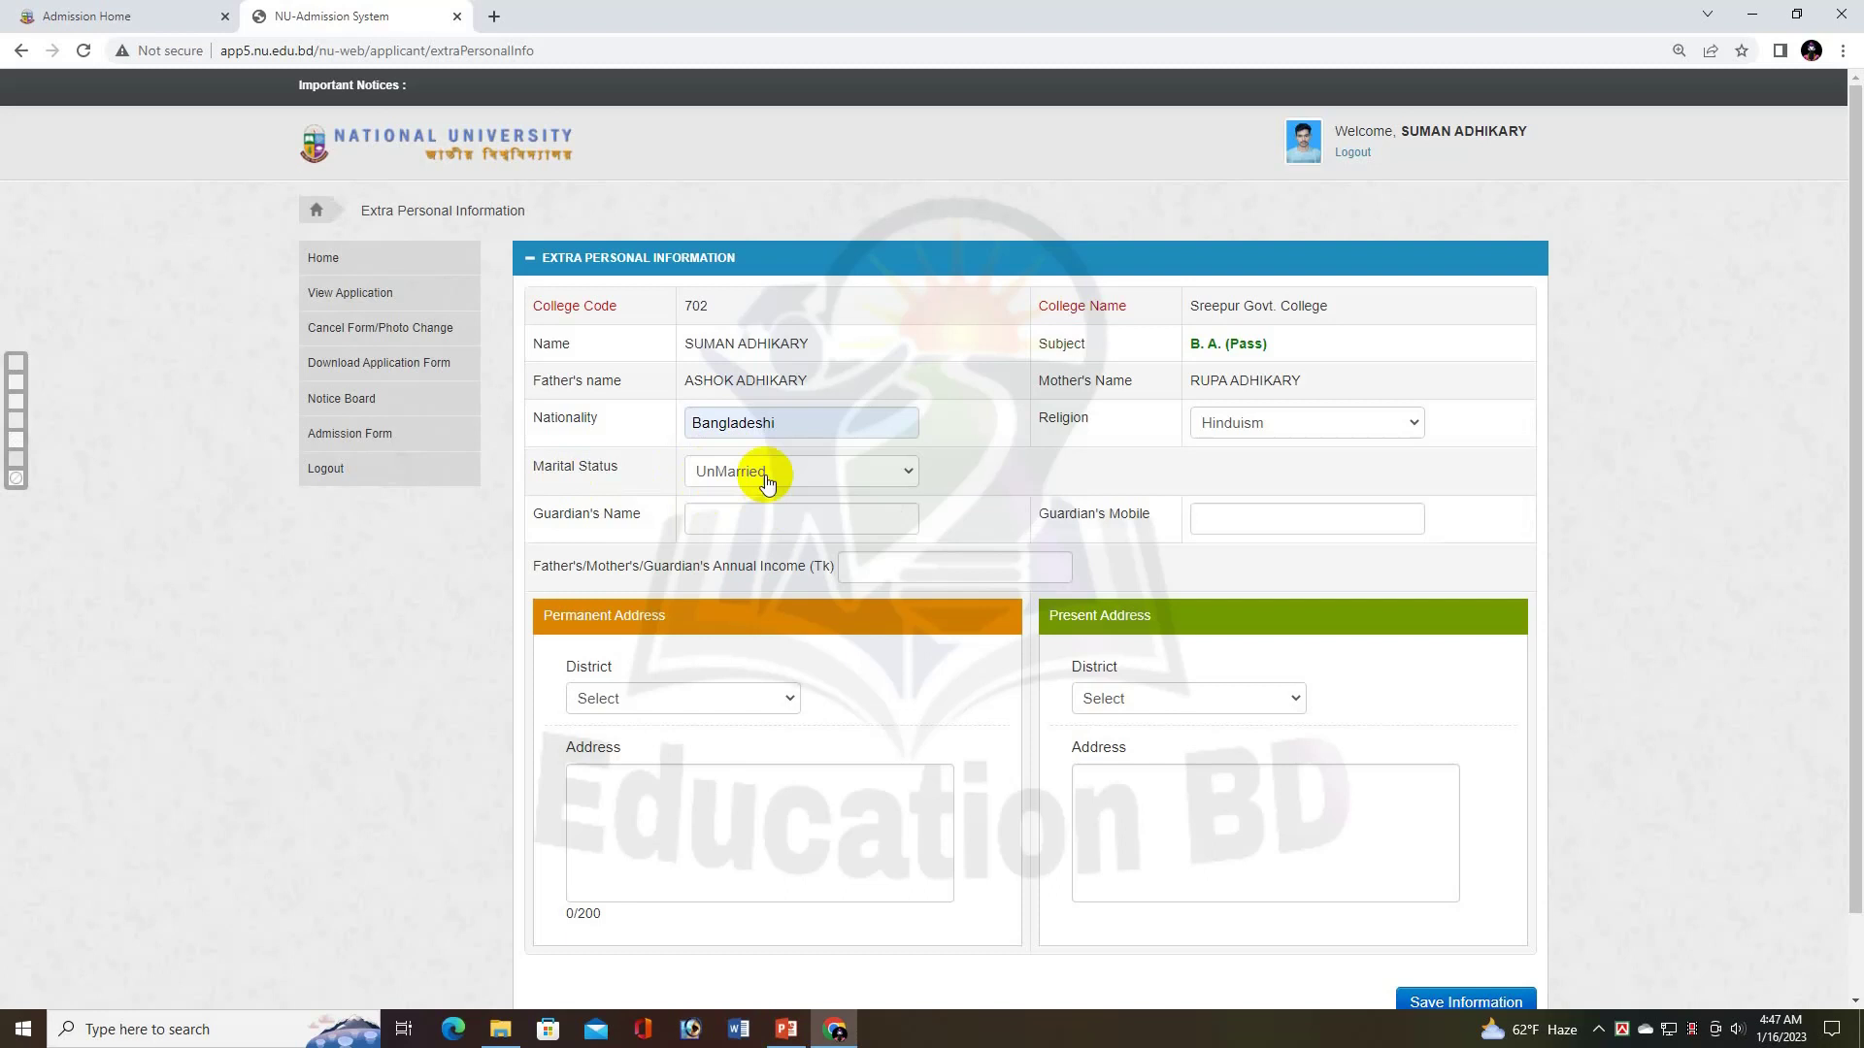
click(784, 477)
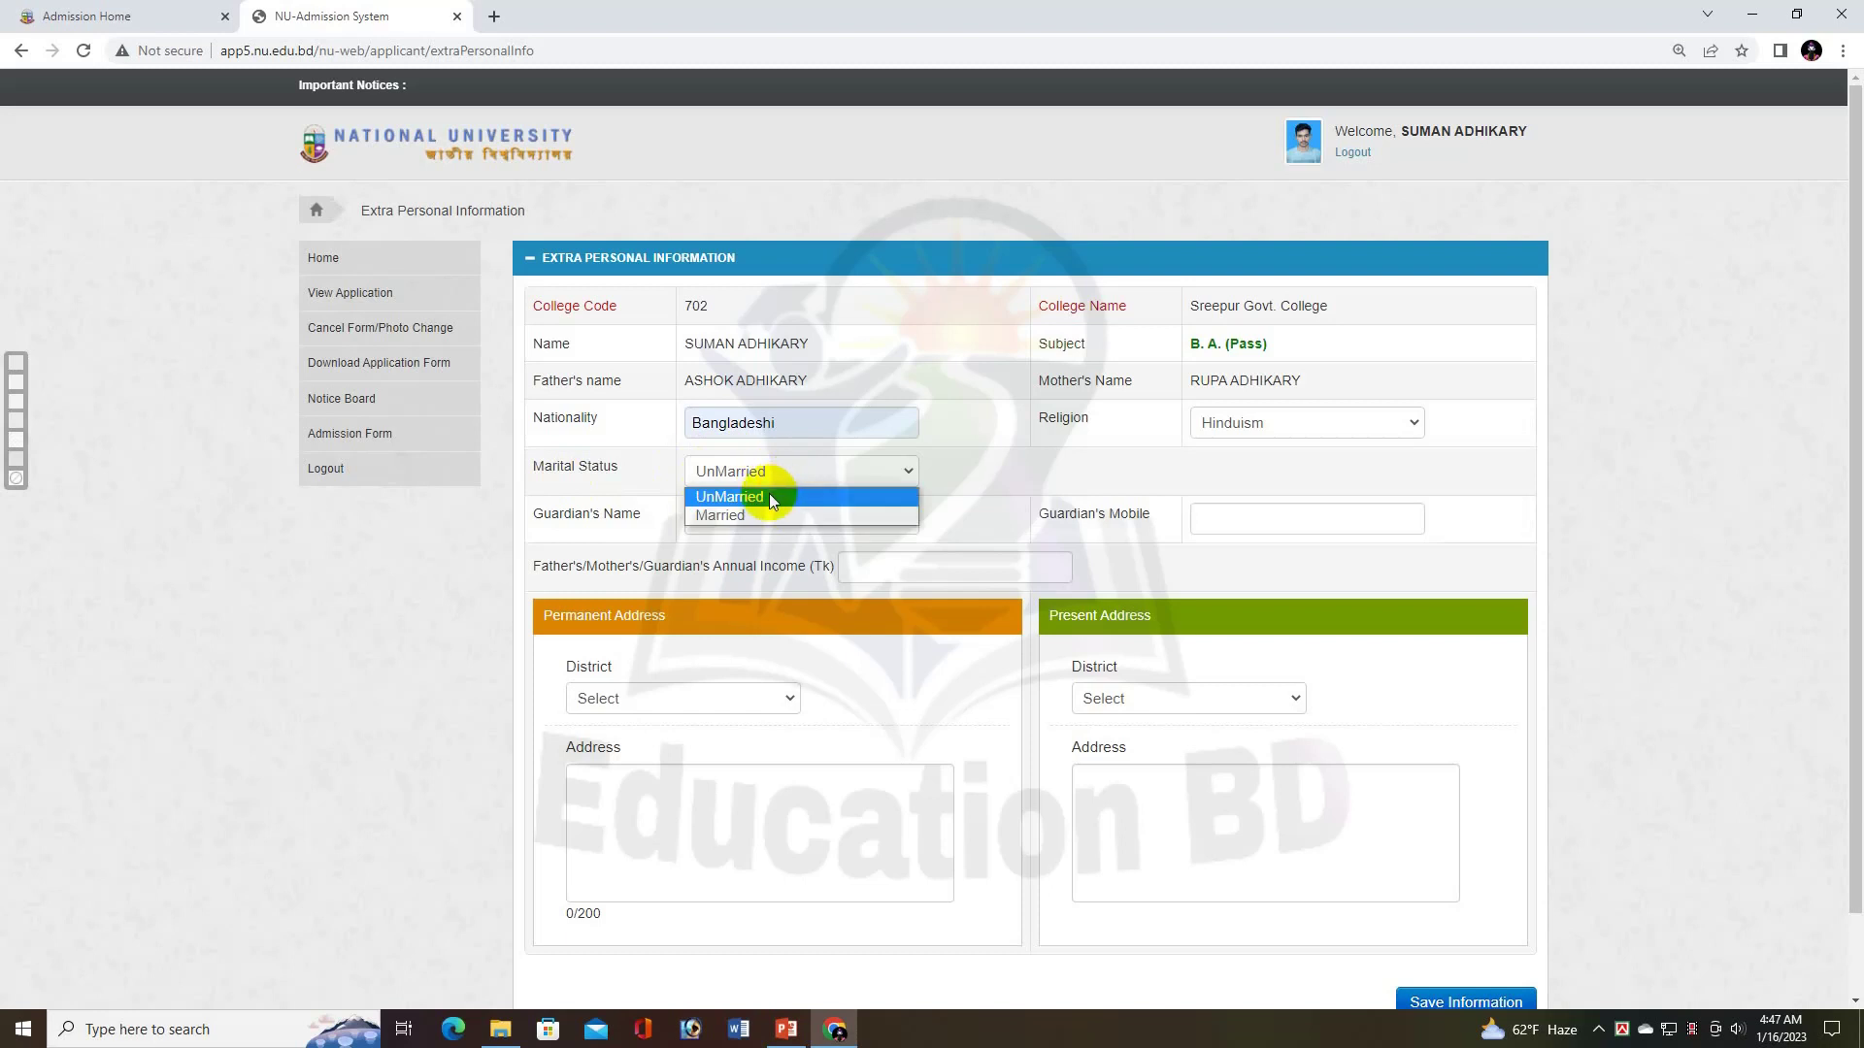
click(769, 496)
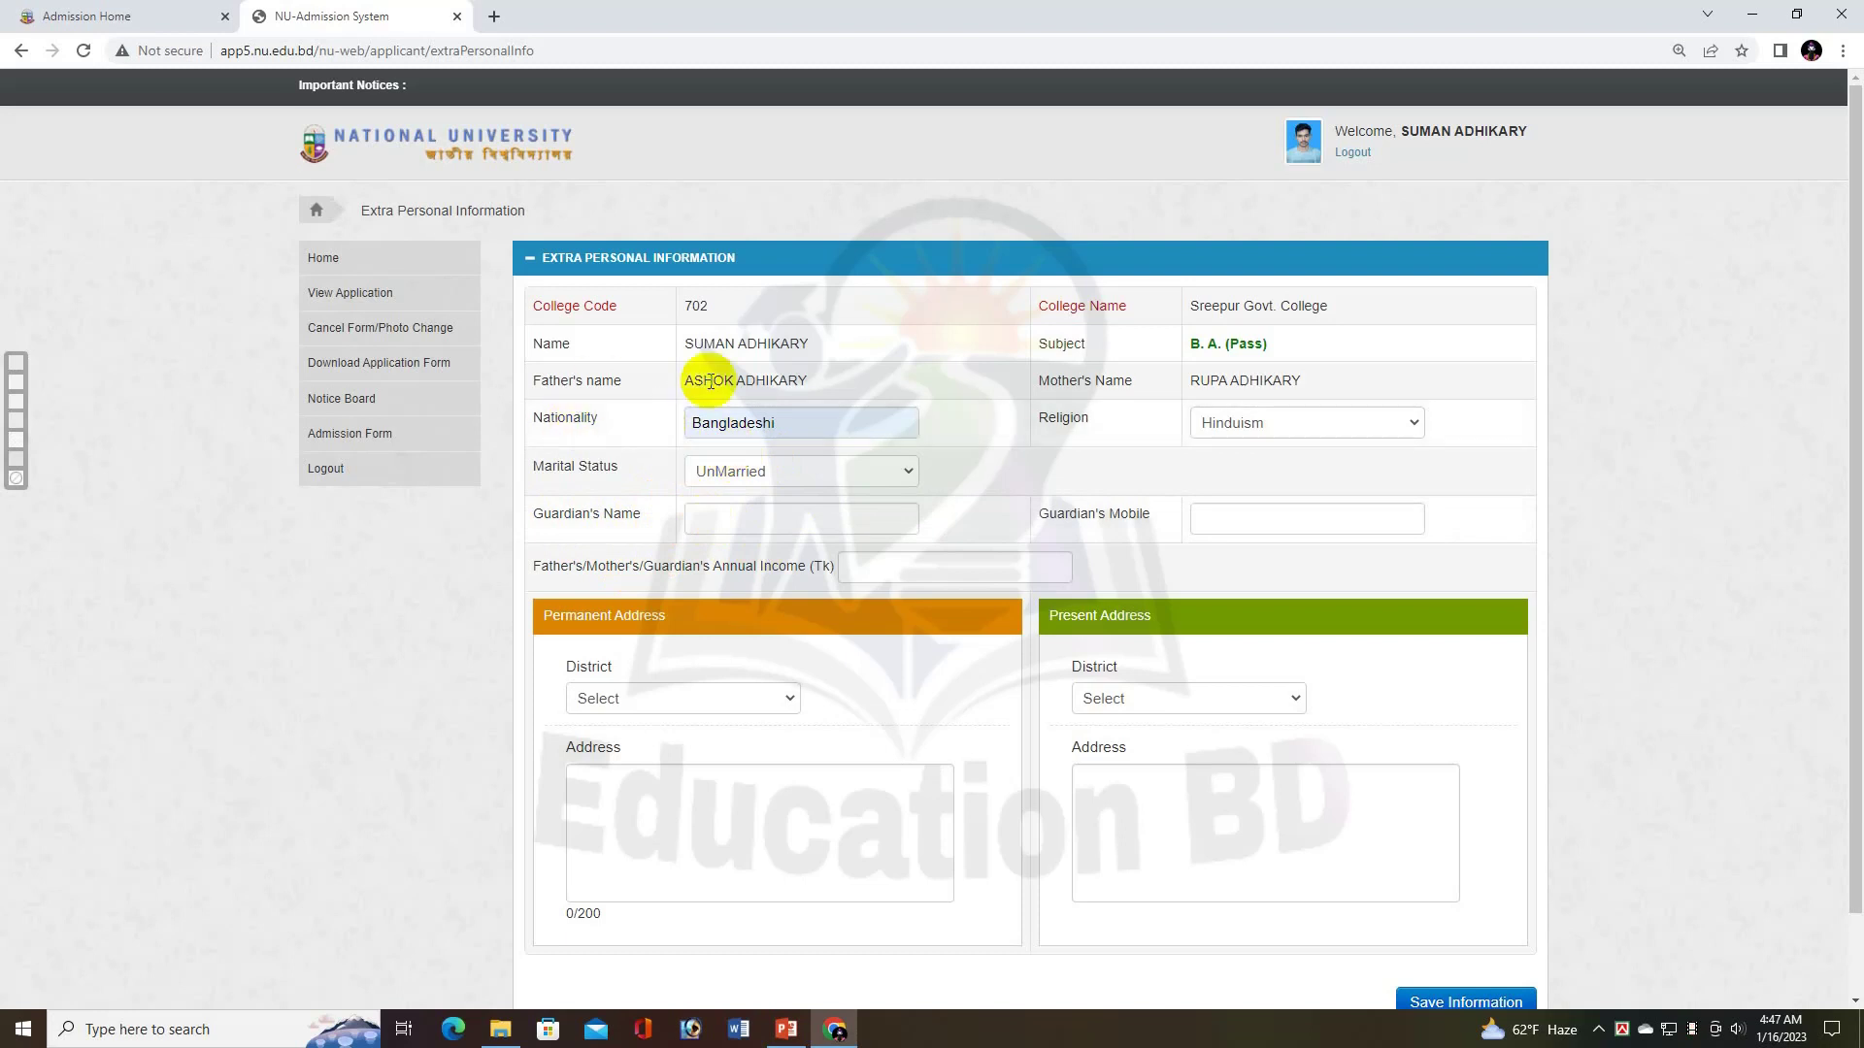
Step: Copy the father's name from the form and paste it as the guardian's name
drag(687, 384, 804, 380)
right_click(797, 378)
click(832, 393)
click(771, 521)
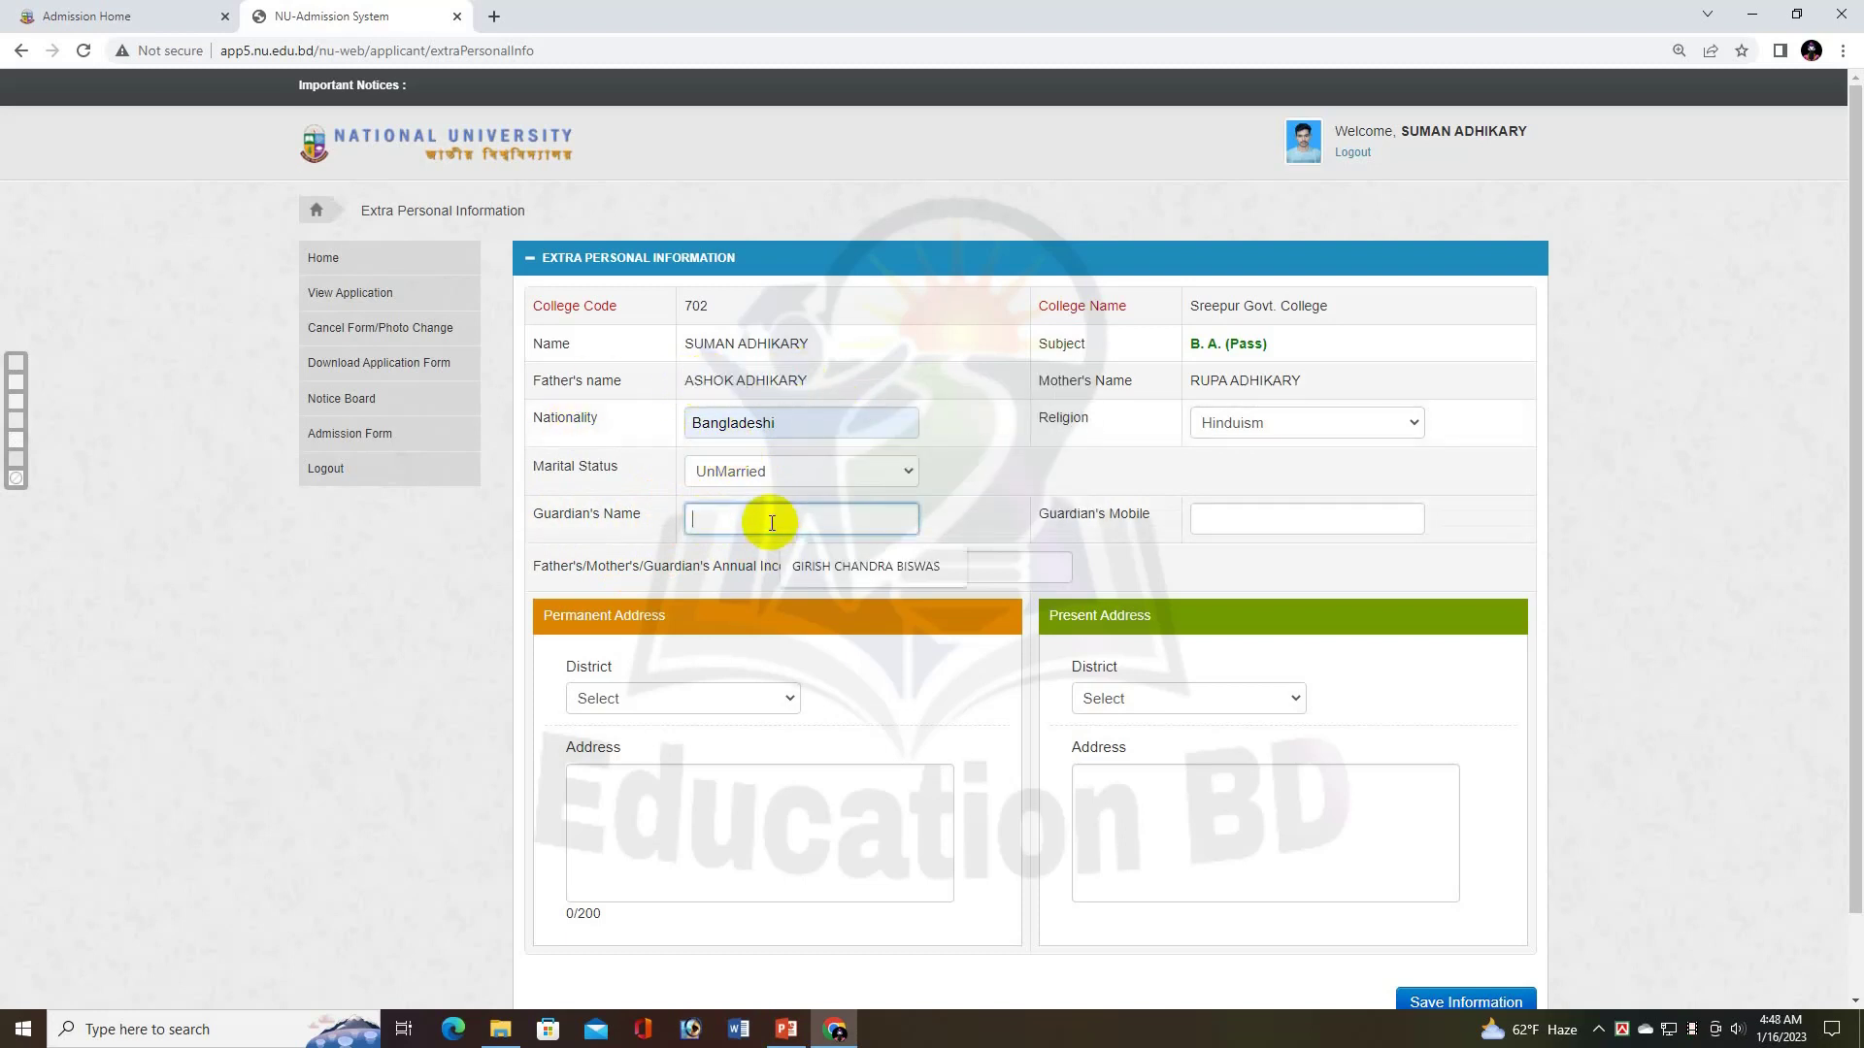
right_click(771, 522)
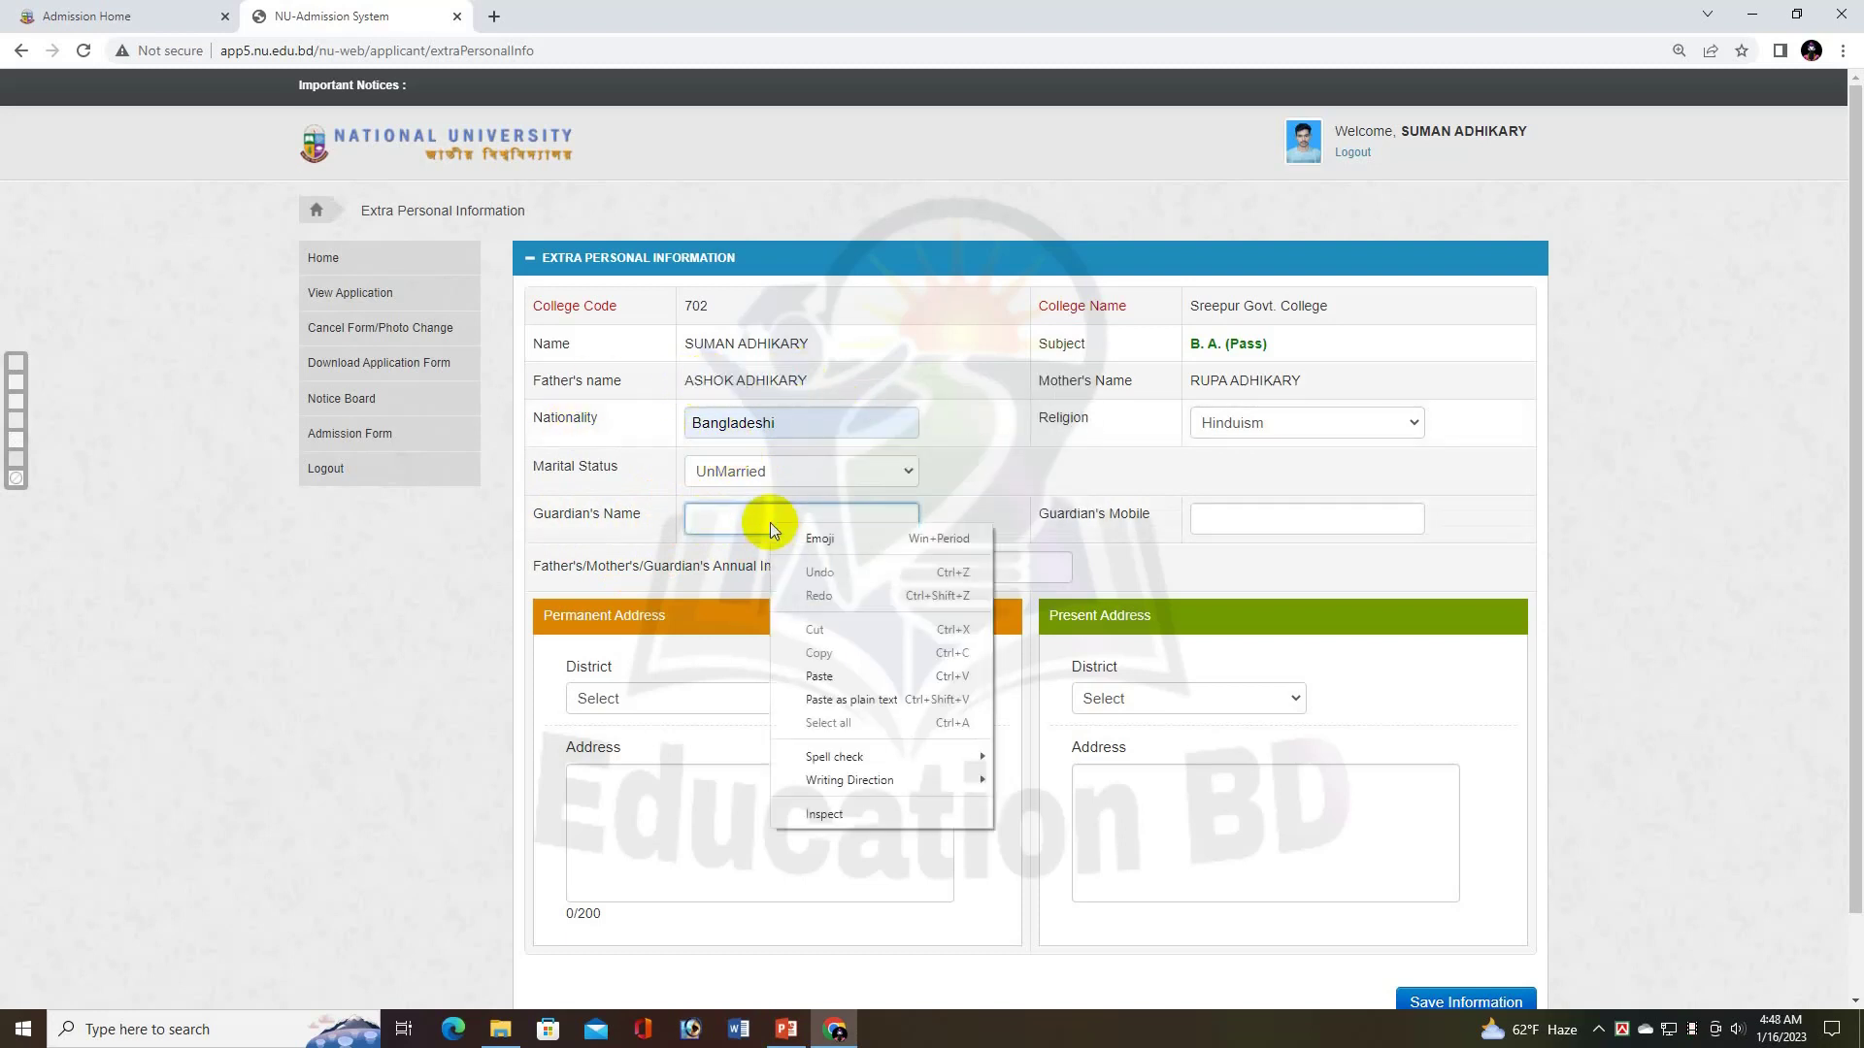
click(818, 676)
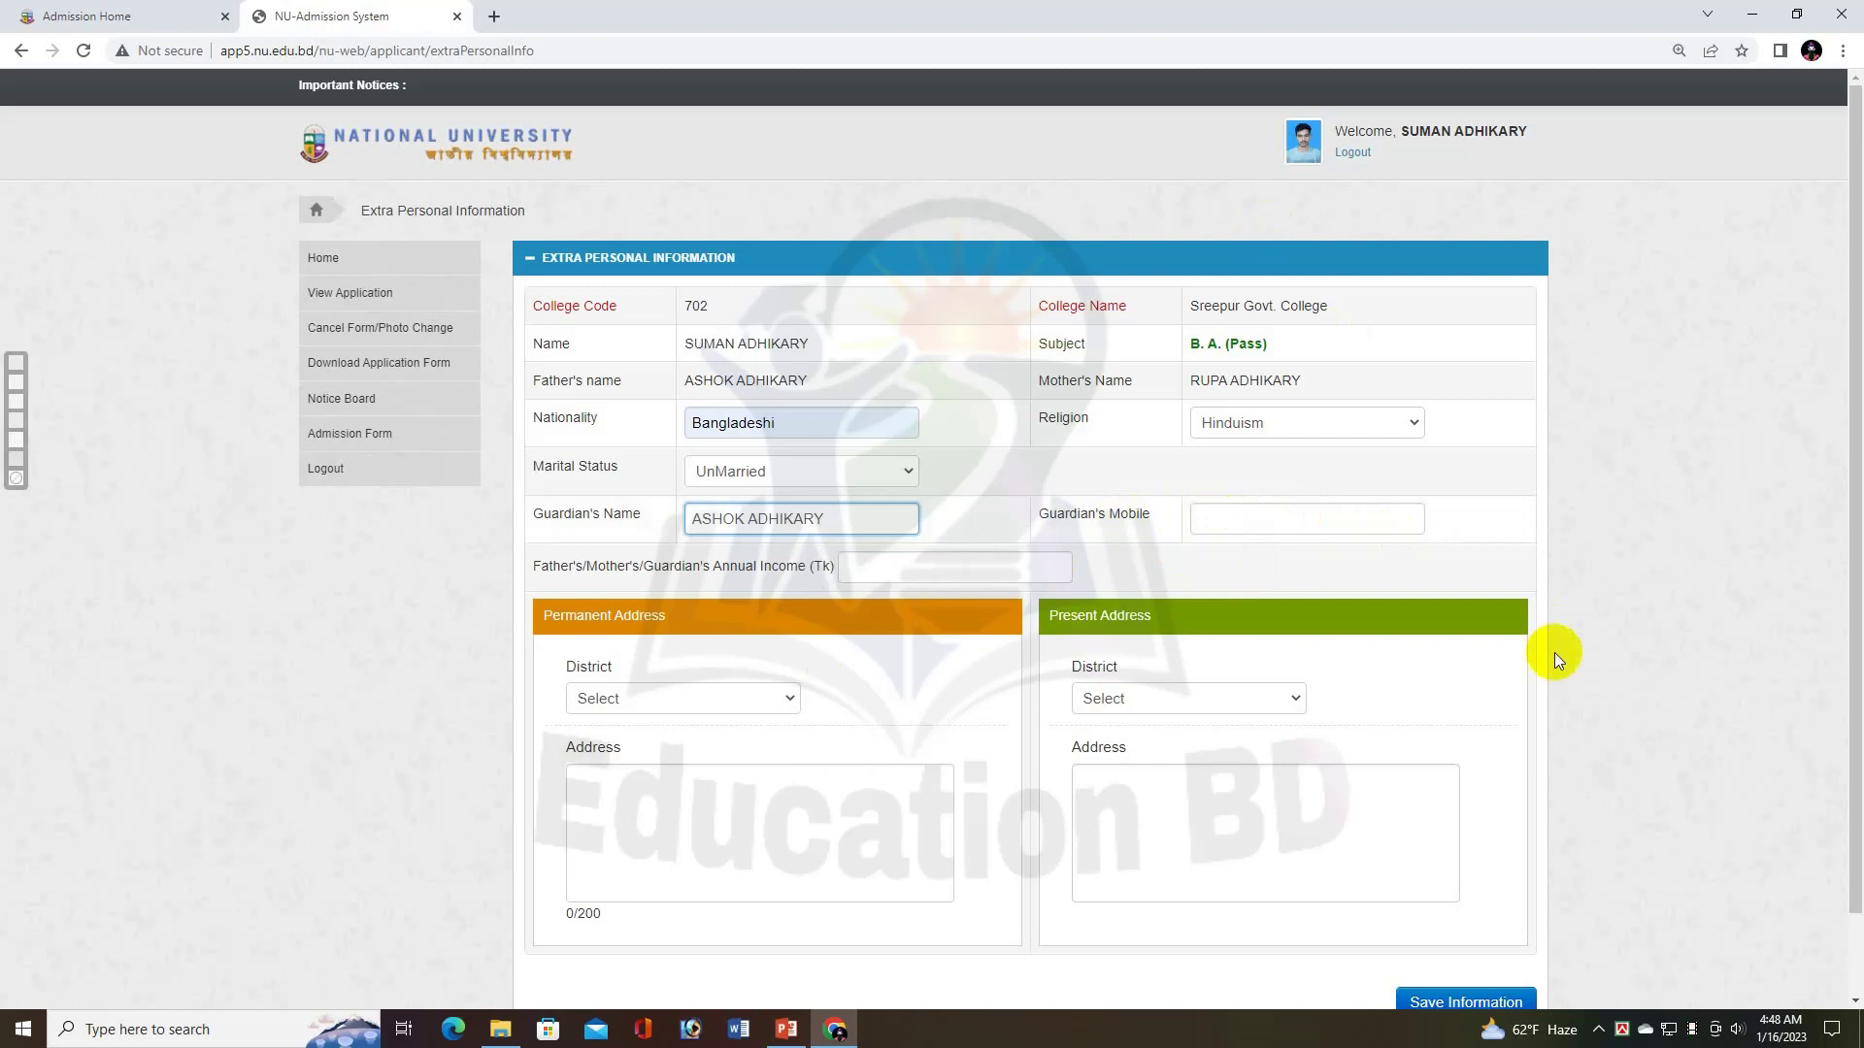
Step: Set the father's/mother's/guardian's annual income to 1,10,000 Tk
scroll(1543, 669, down, 1)
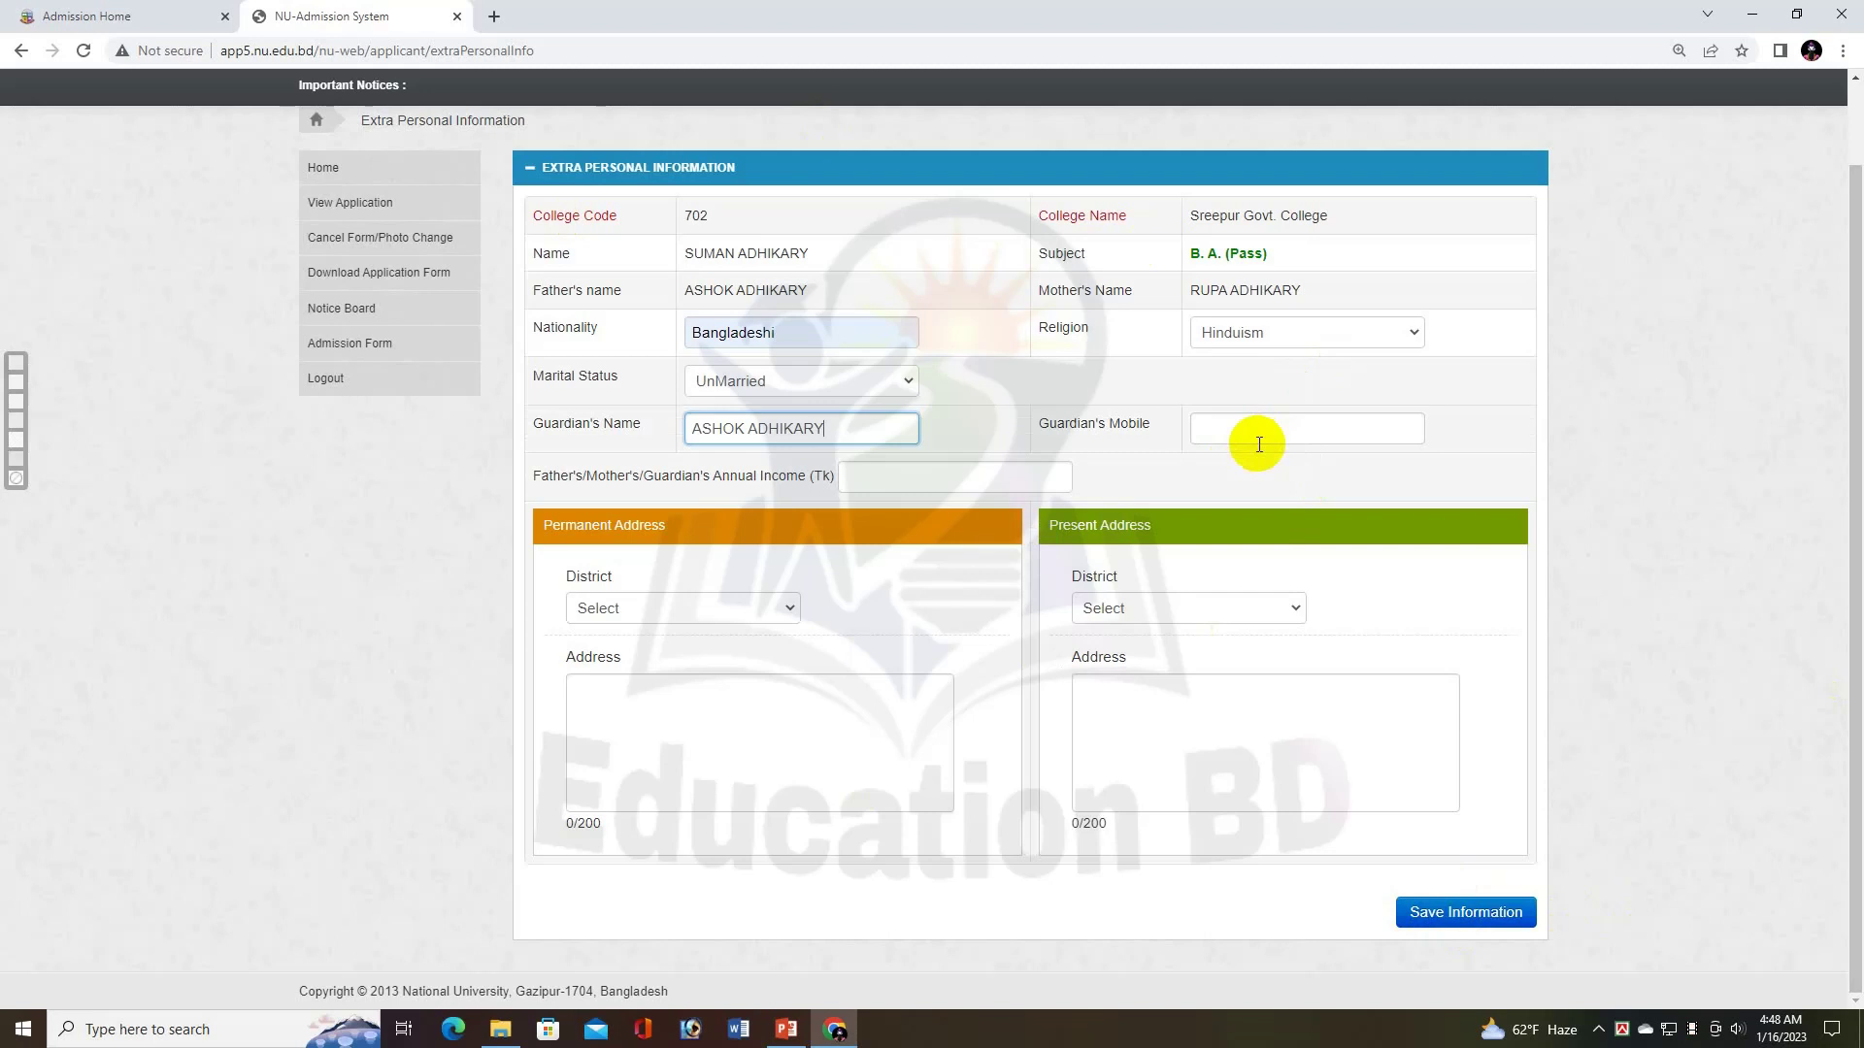
scroll(1261, 204, up, 1)
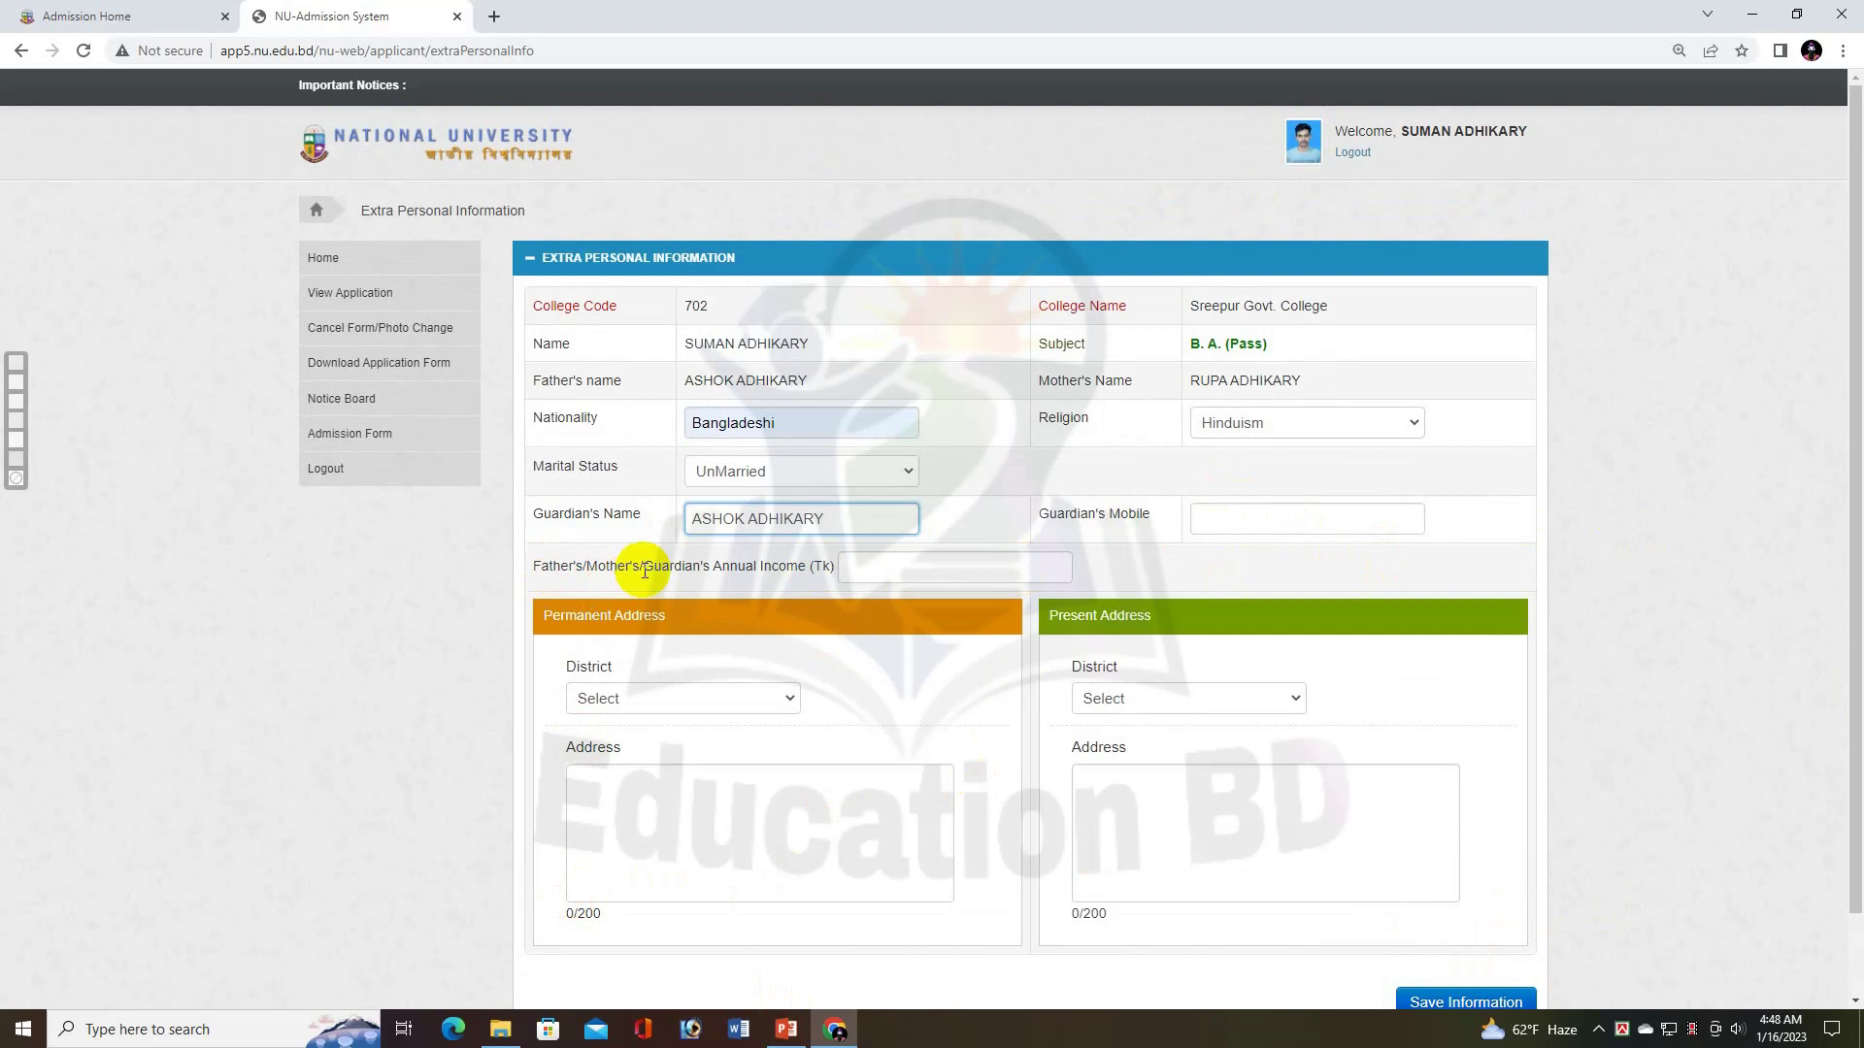
click(874, 567)
click(969, 615)
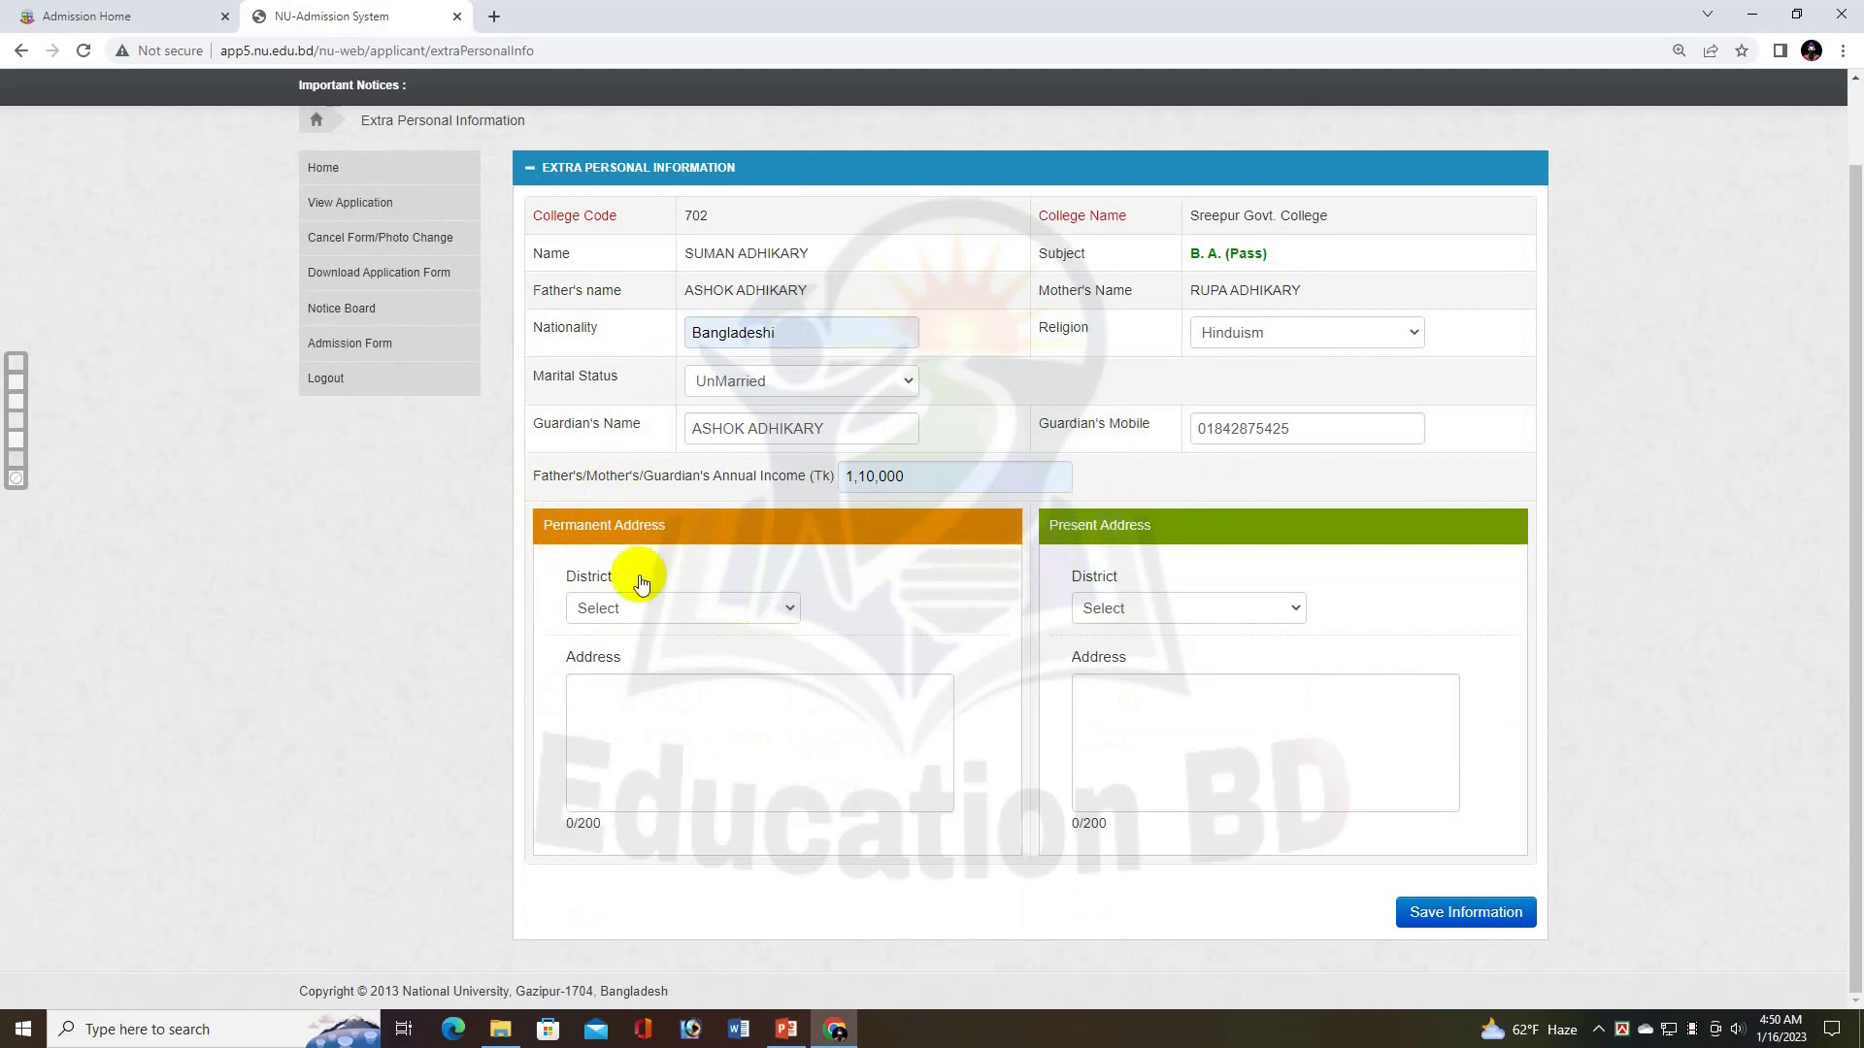
Step: Set the permanent address district to Dhaka and paste the village and Upazila lines as its address
click(613, 609)
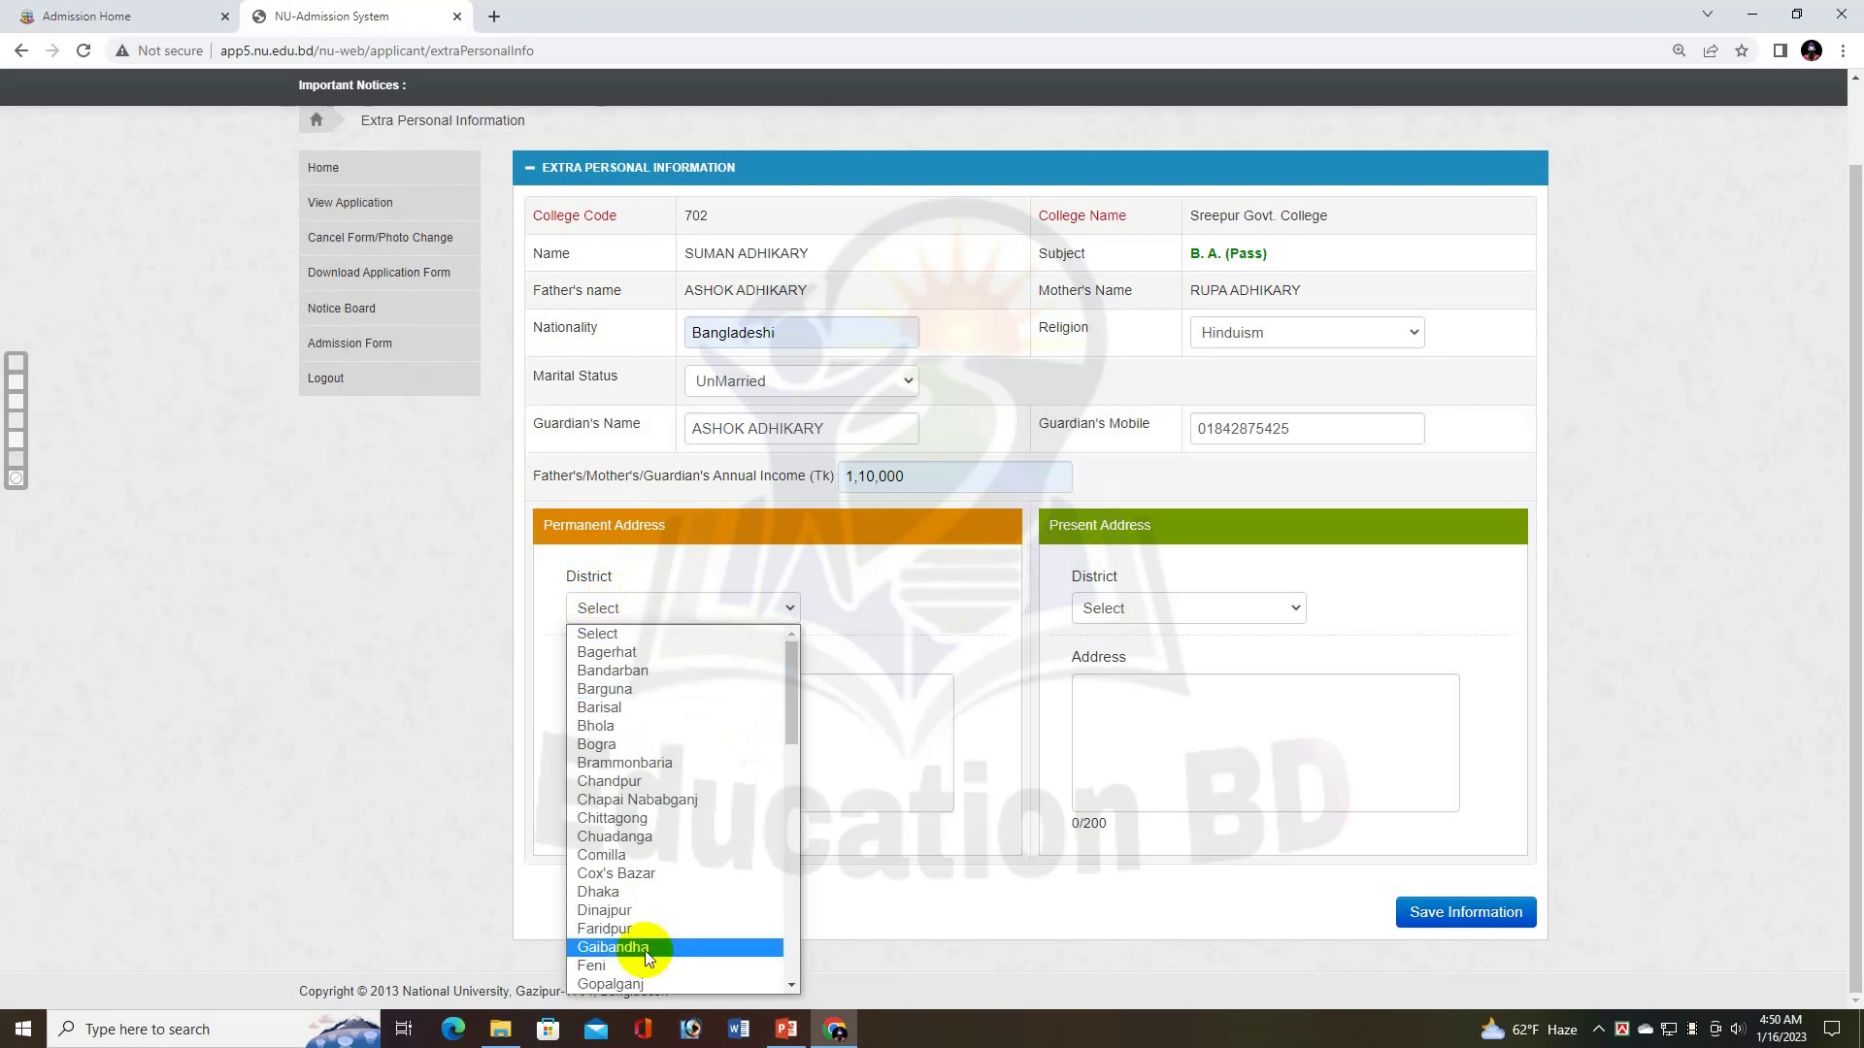
click(614, 891)
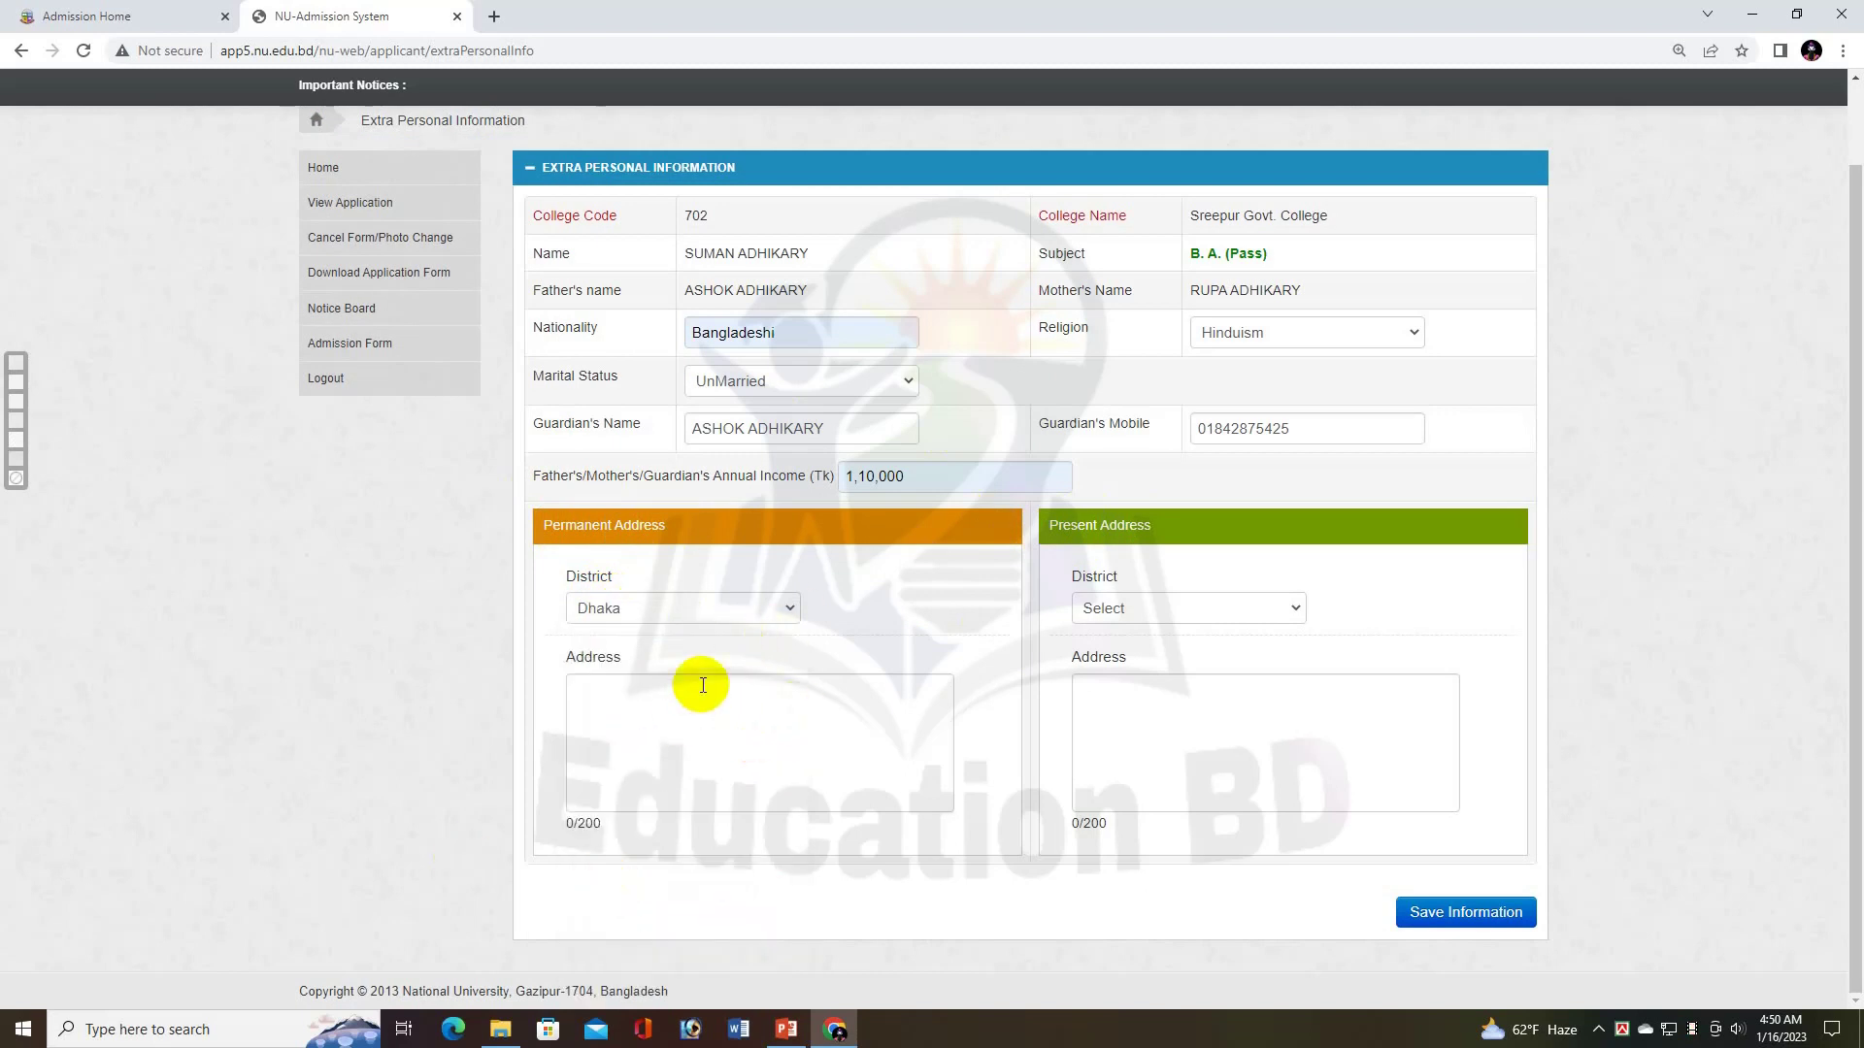
click(605, 686)
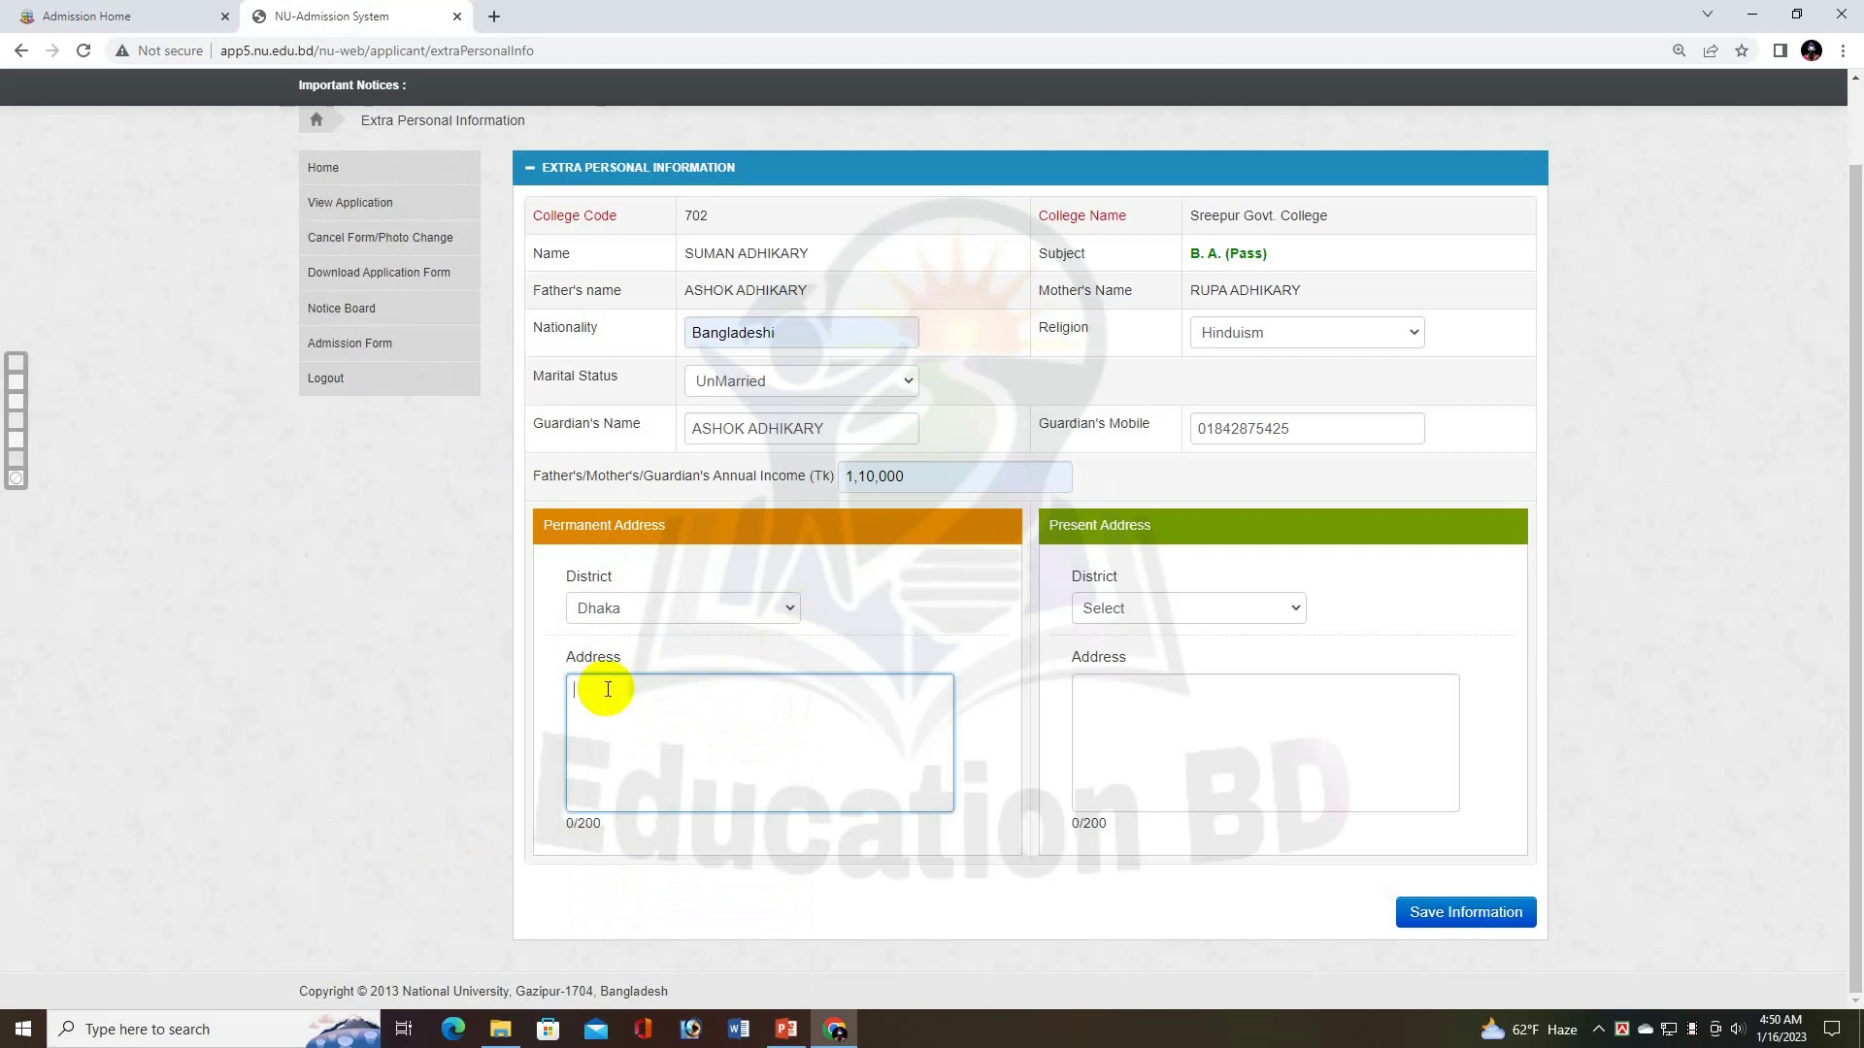
key(ctrl+v)
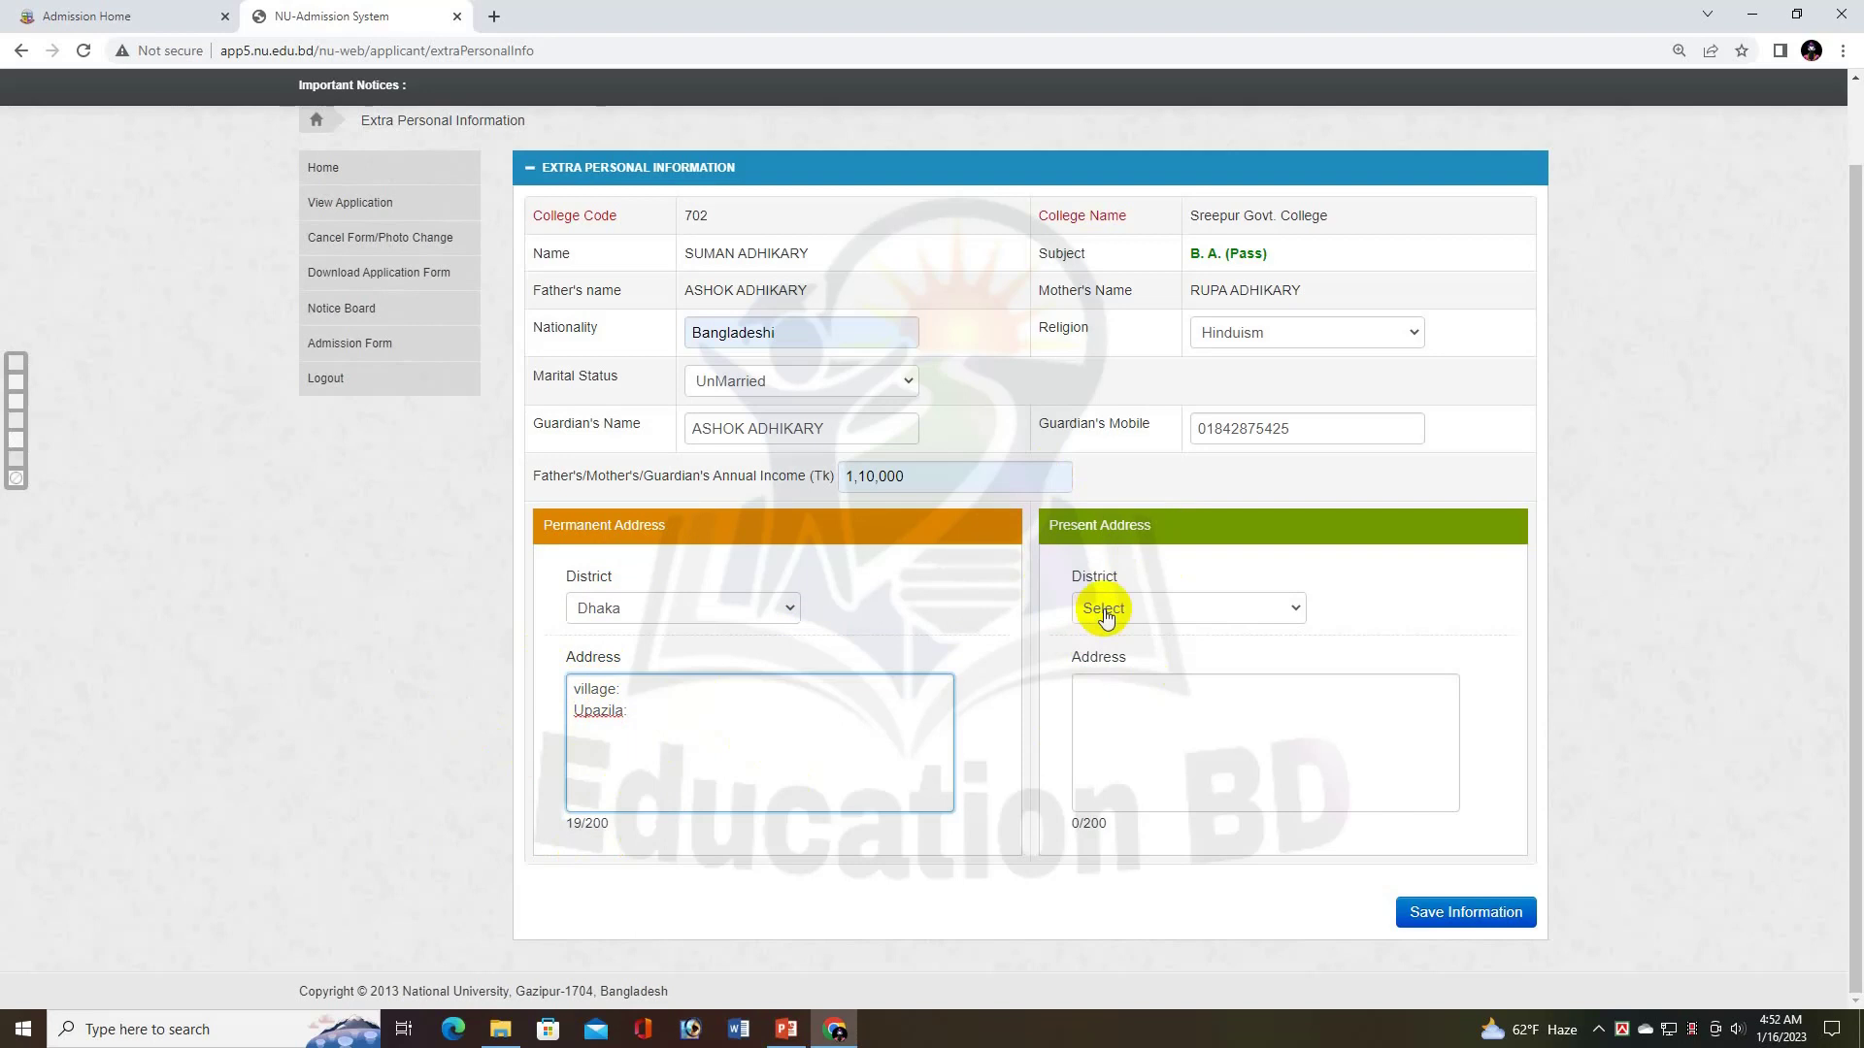
Step: Set the present address district to Dhaka and begin the present address entry
click(1169, 608)
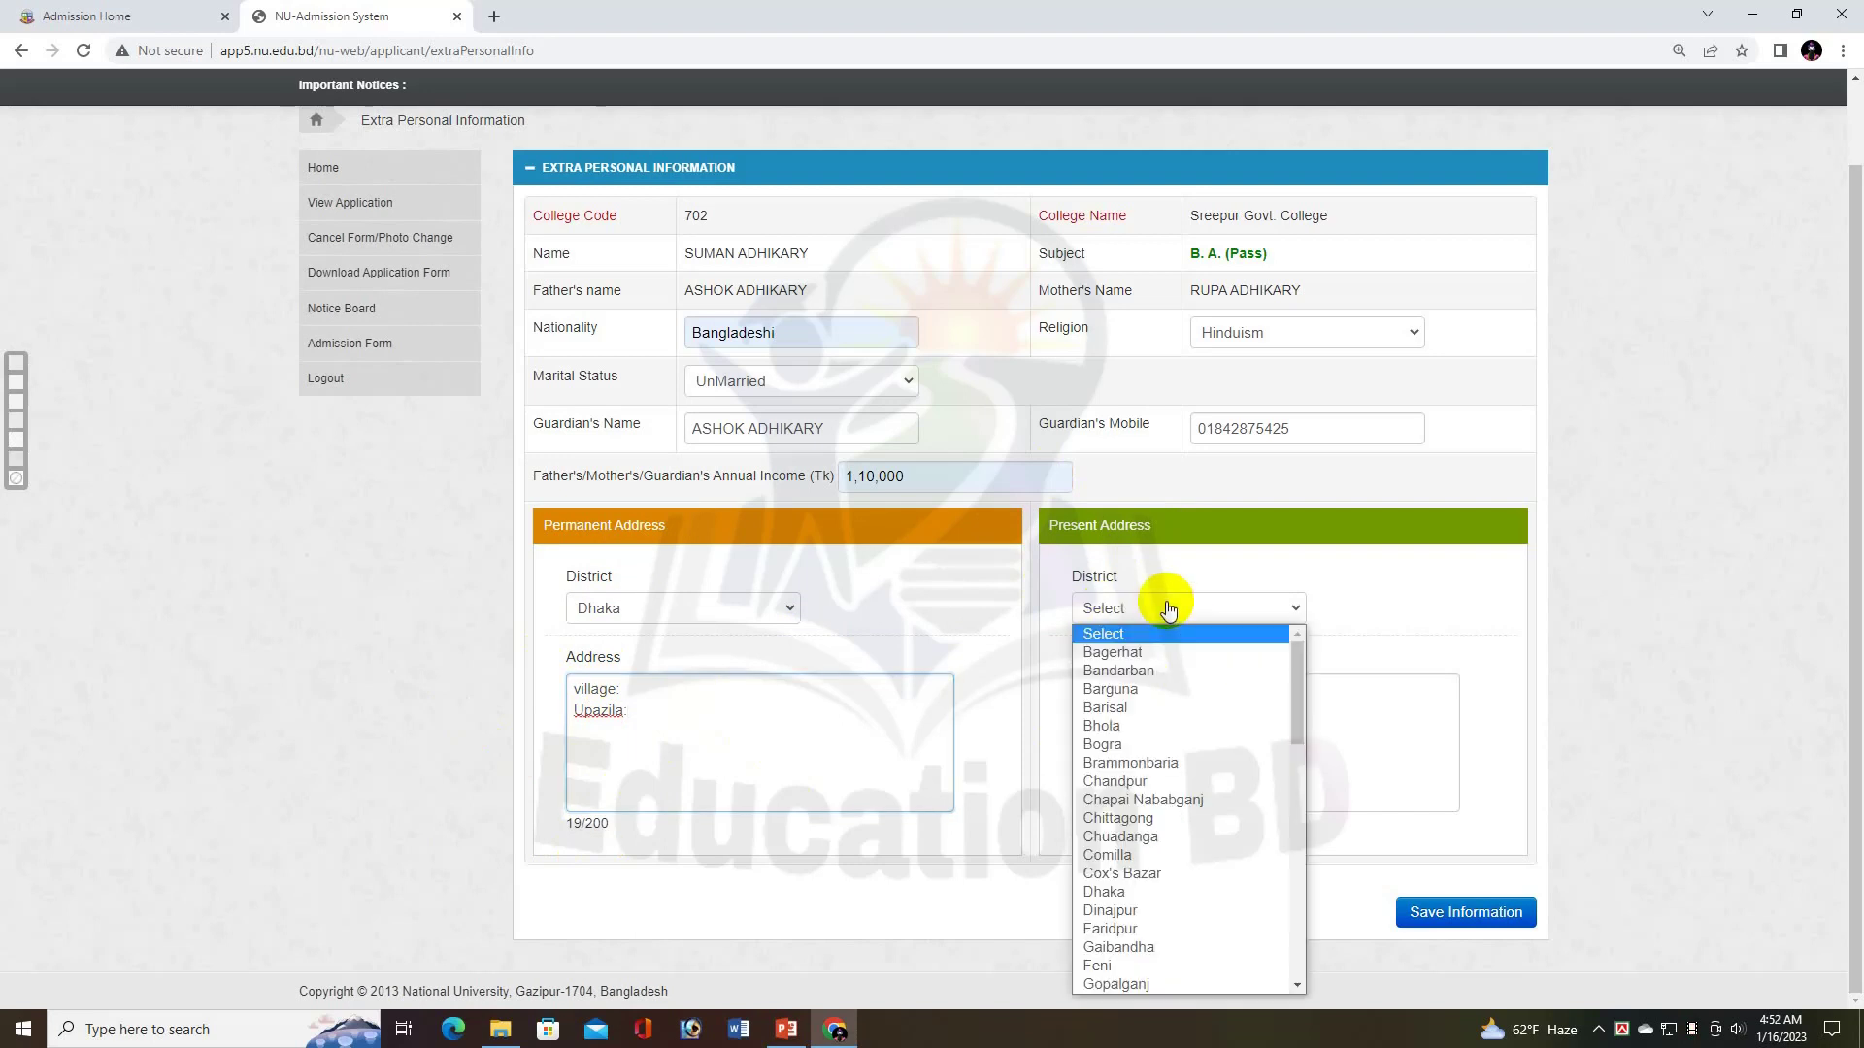
click(1136, 893)
click(1108, 695)
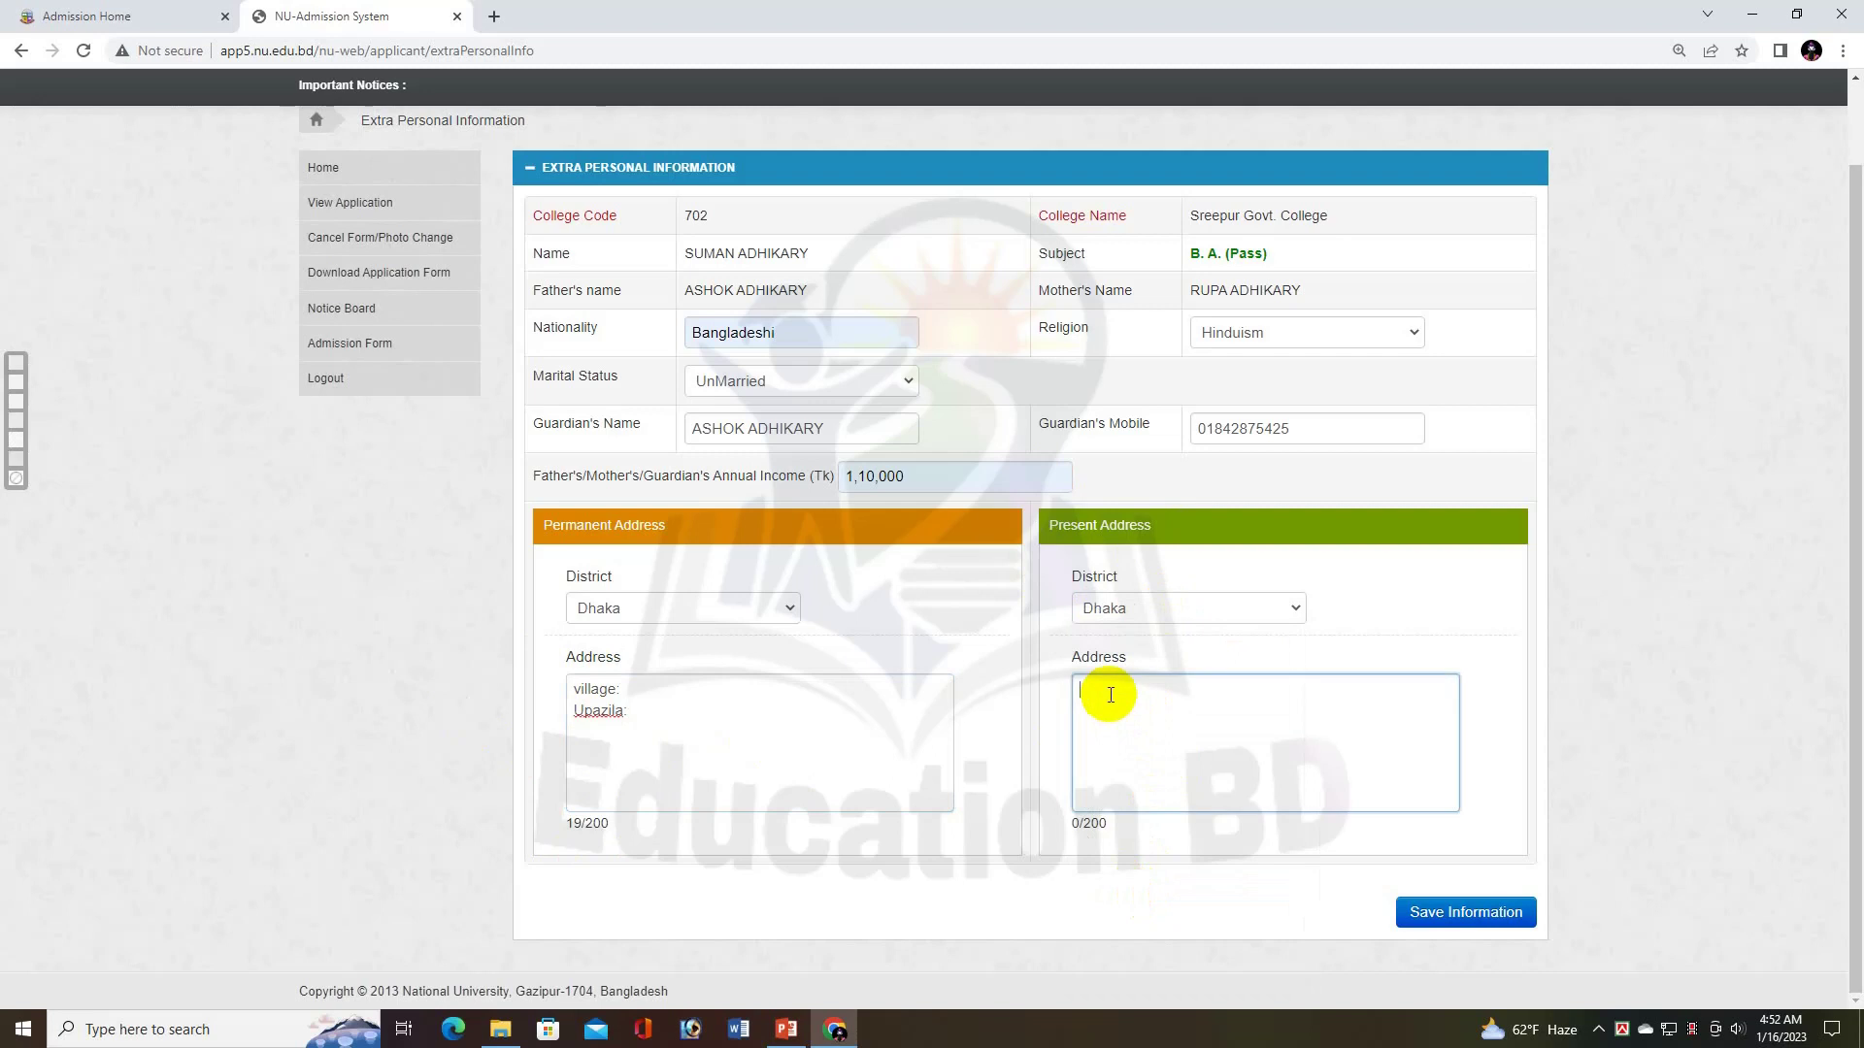